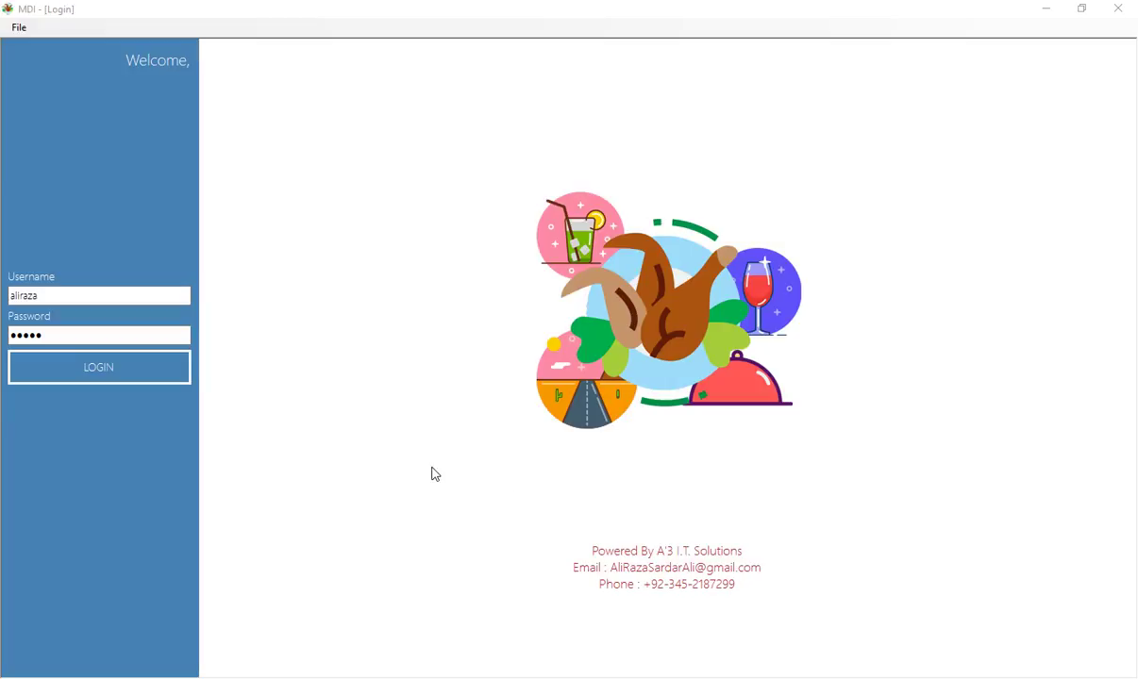
Step: Log in with the administrator account to reach the module tile home screen
left_click(71, 295)
left_click(75, 368)
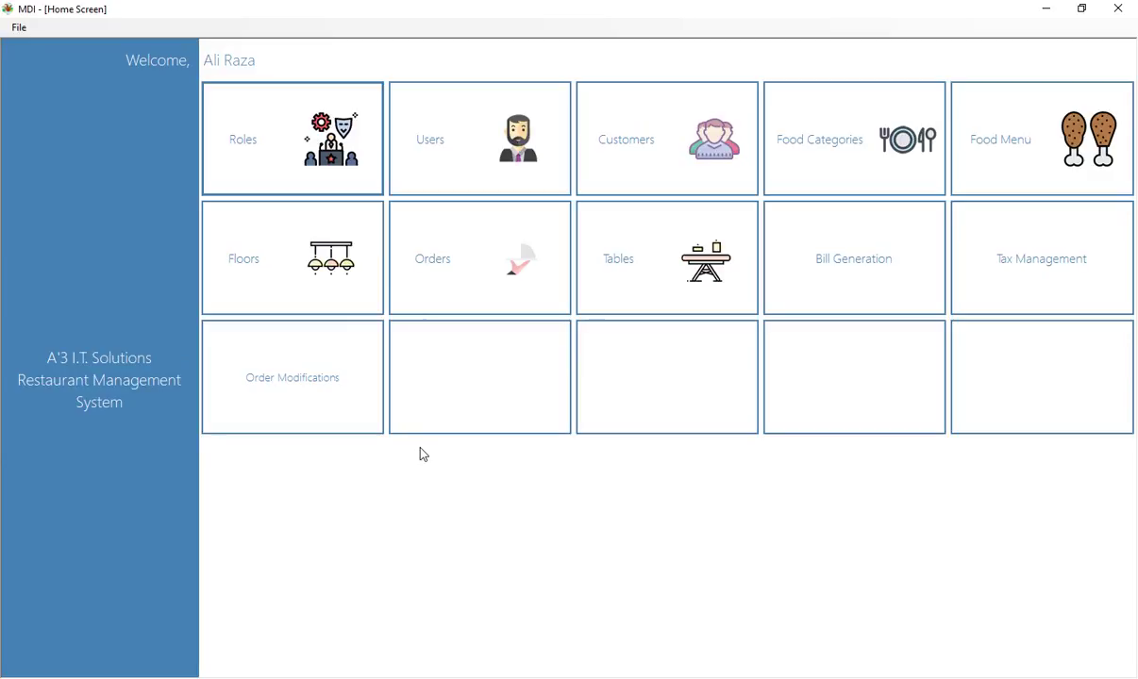
left_click(315, 146)
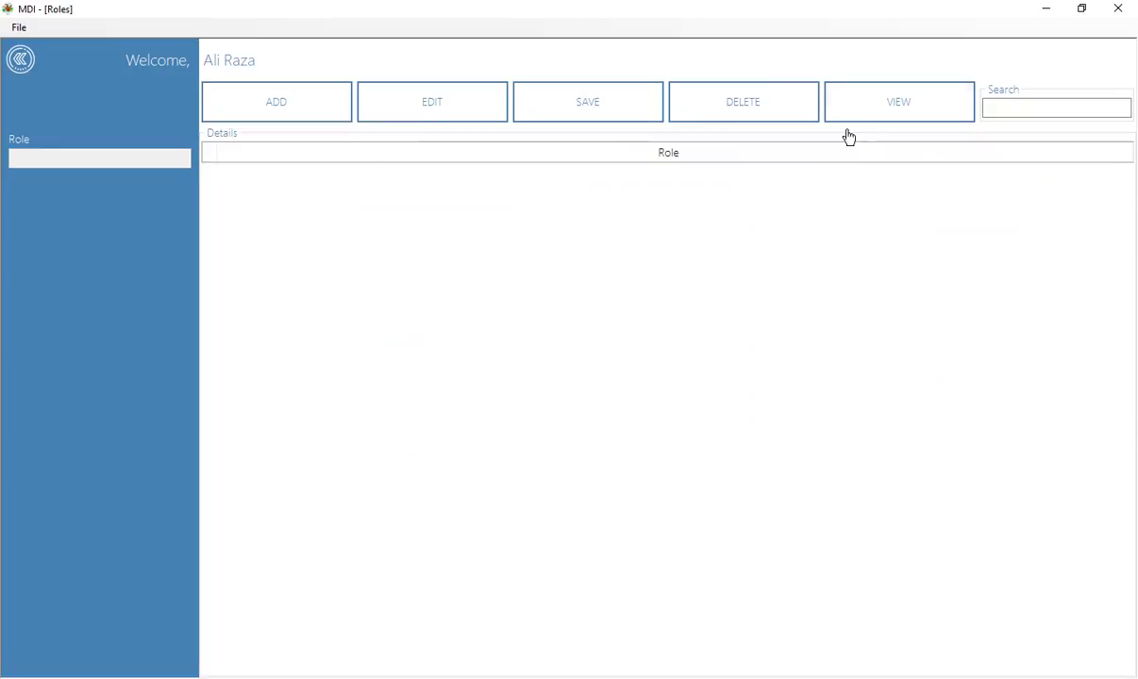
left_click(876, 107)
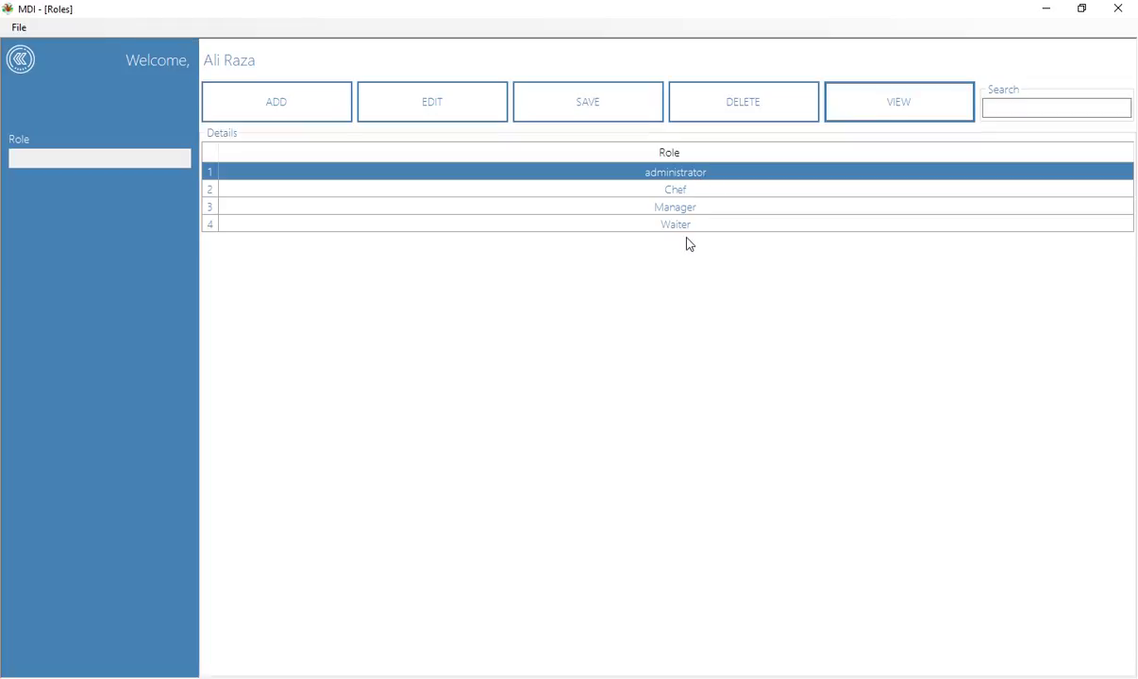
left_click(660, 189)
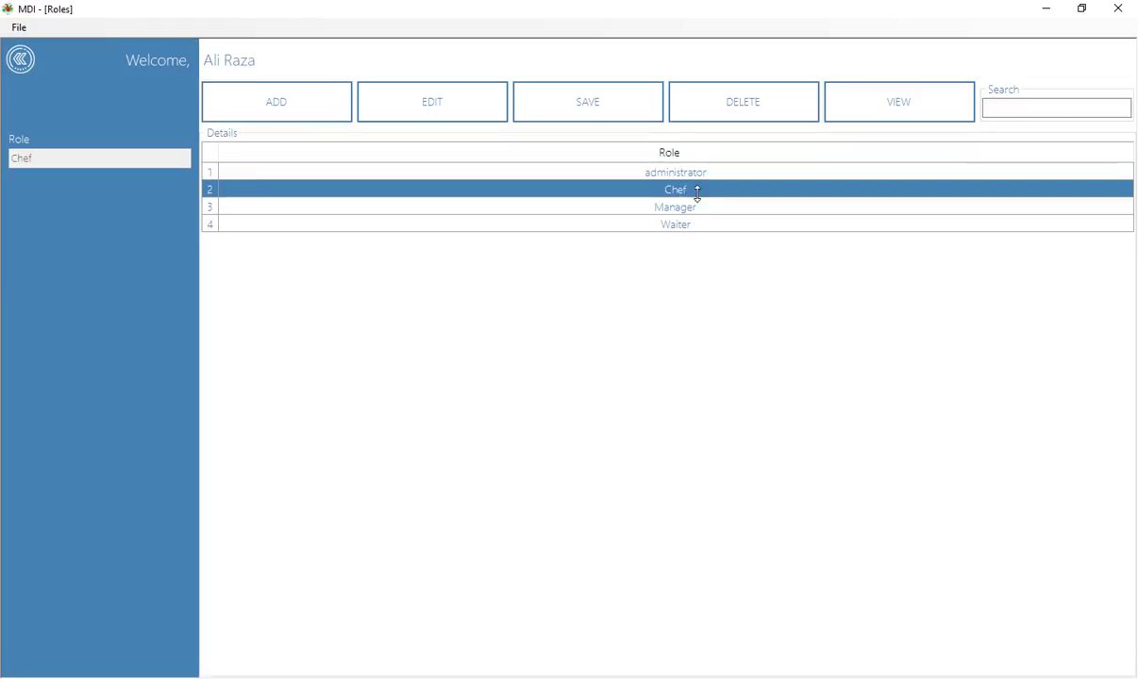
left_click(694, 211)
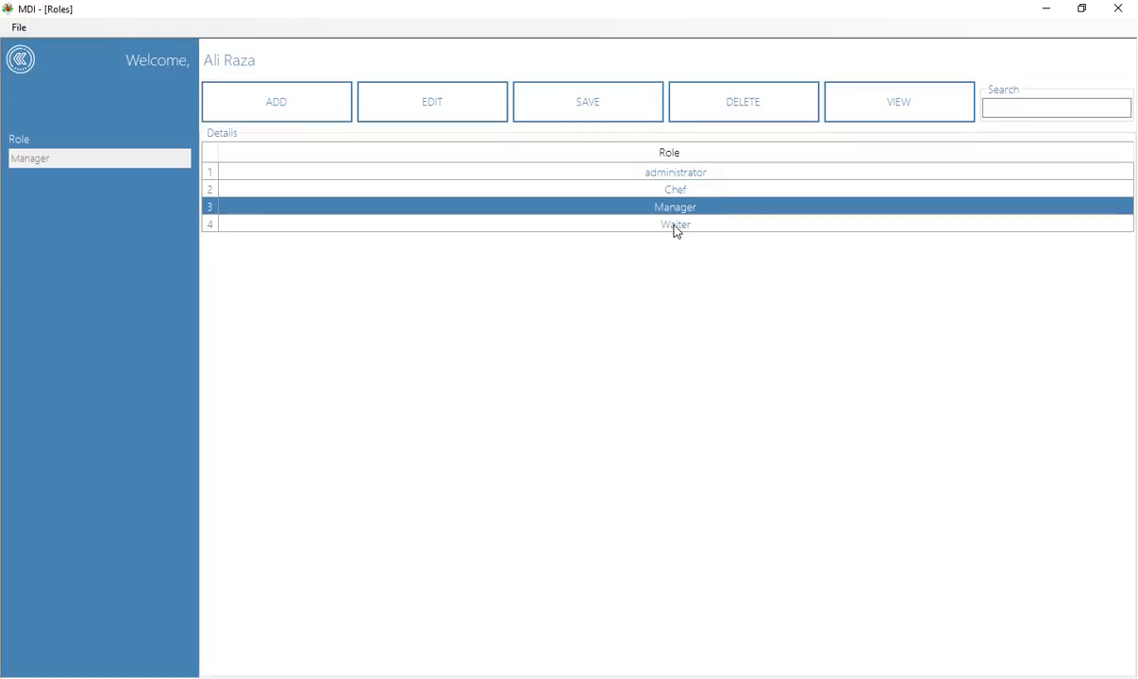
left_click(676, 227)
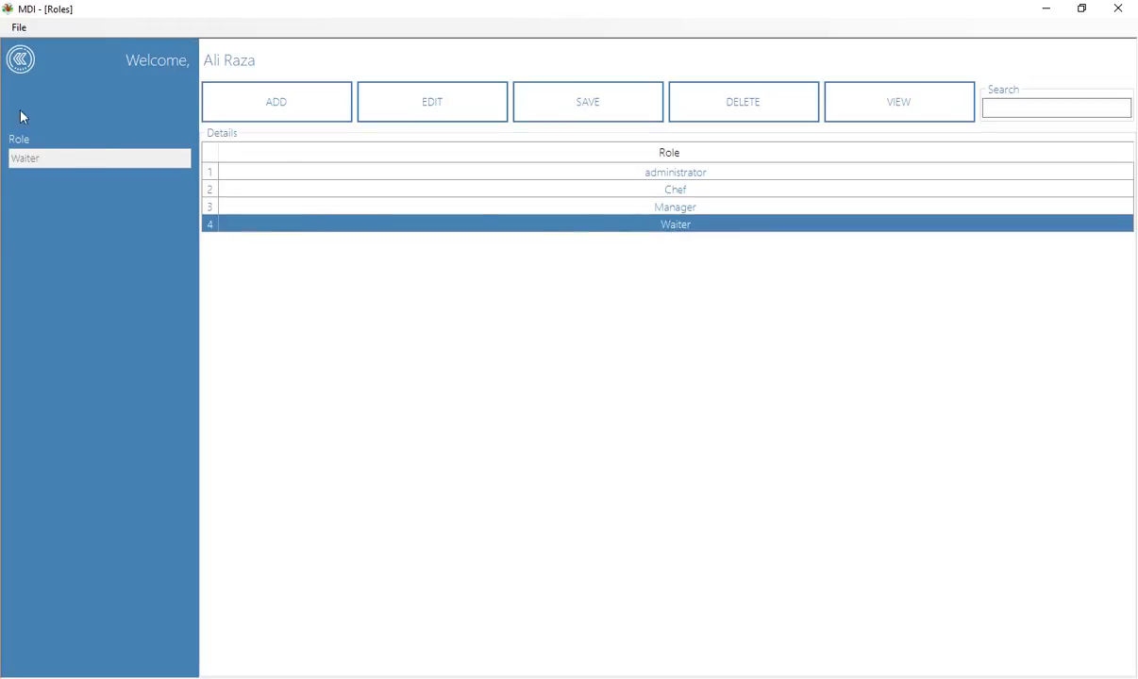
left_click(19, 72)
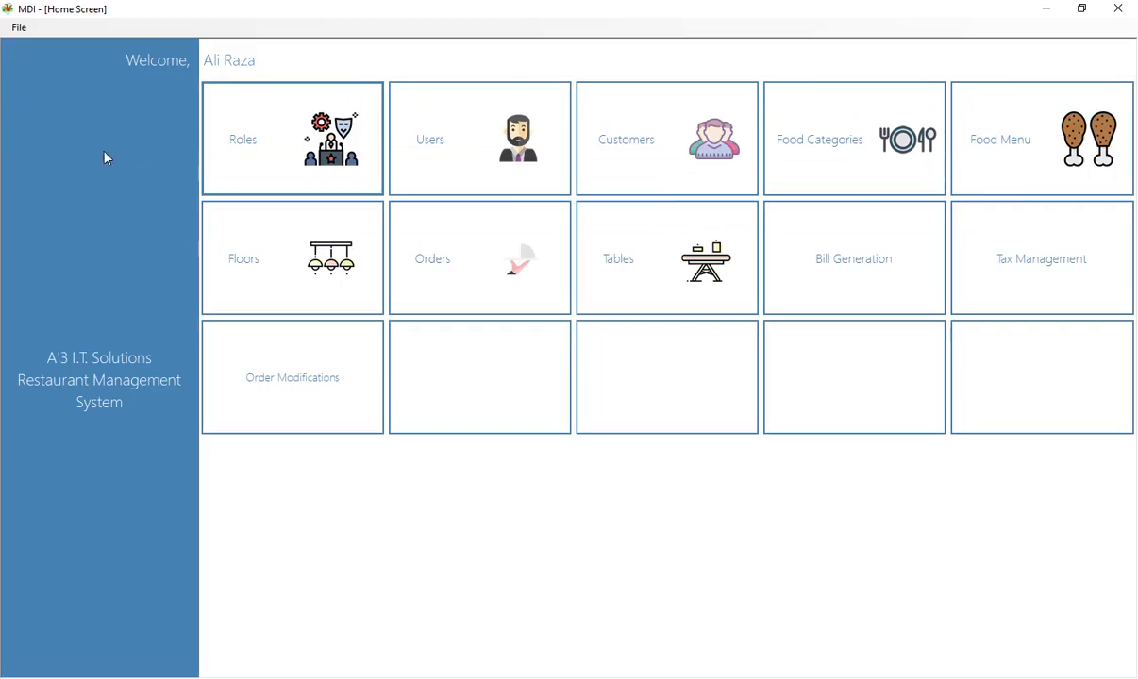
left_click(424, 148)
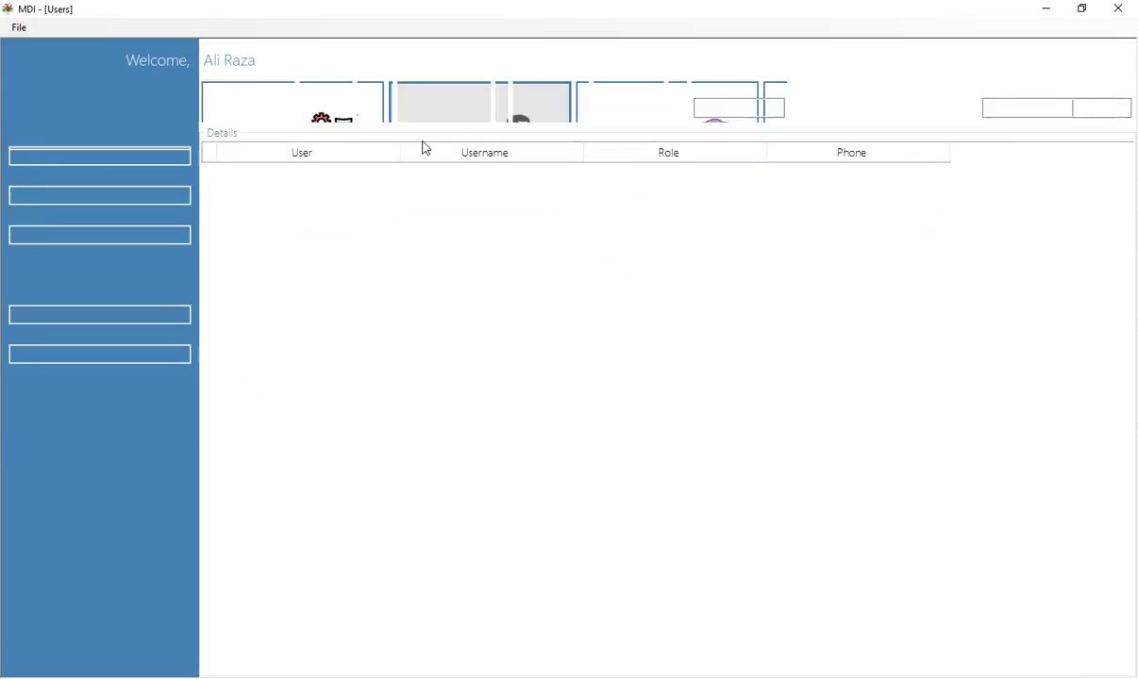
left_click(856, 102)
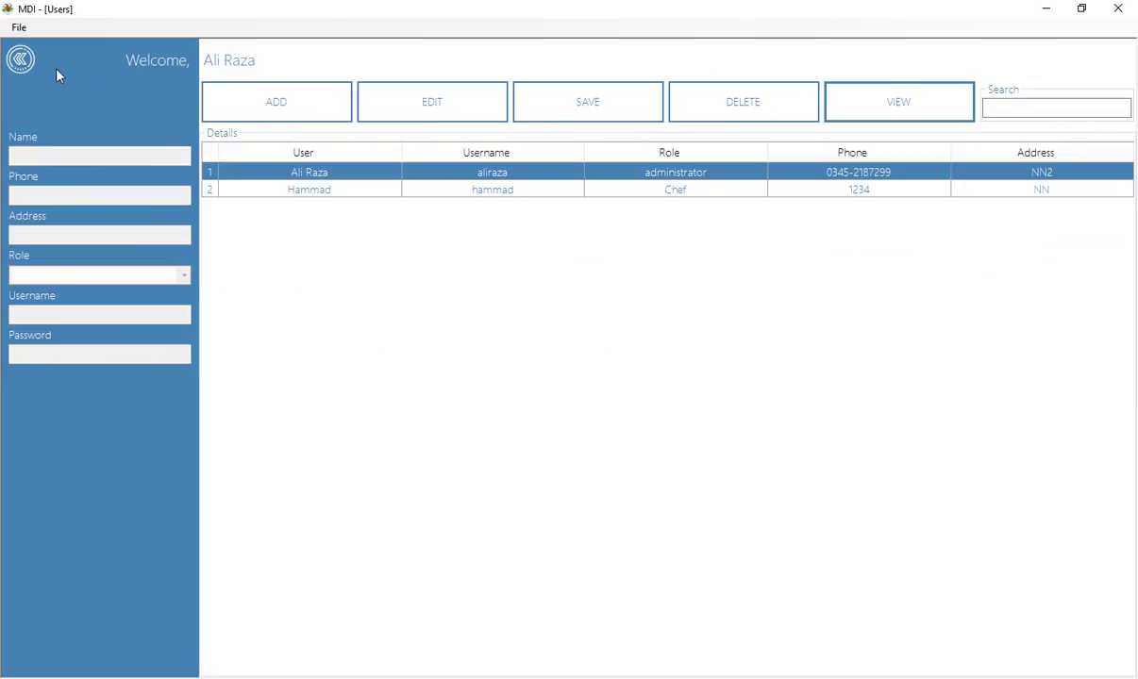
left_click(21, 62)
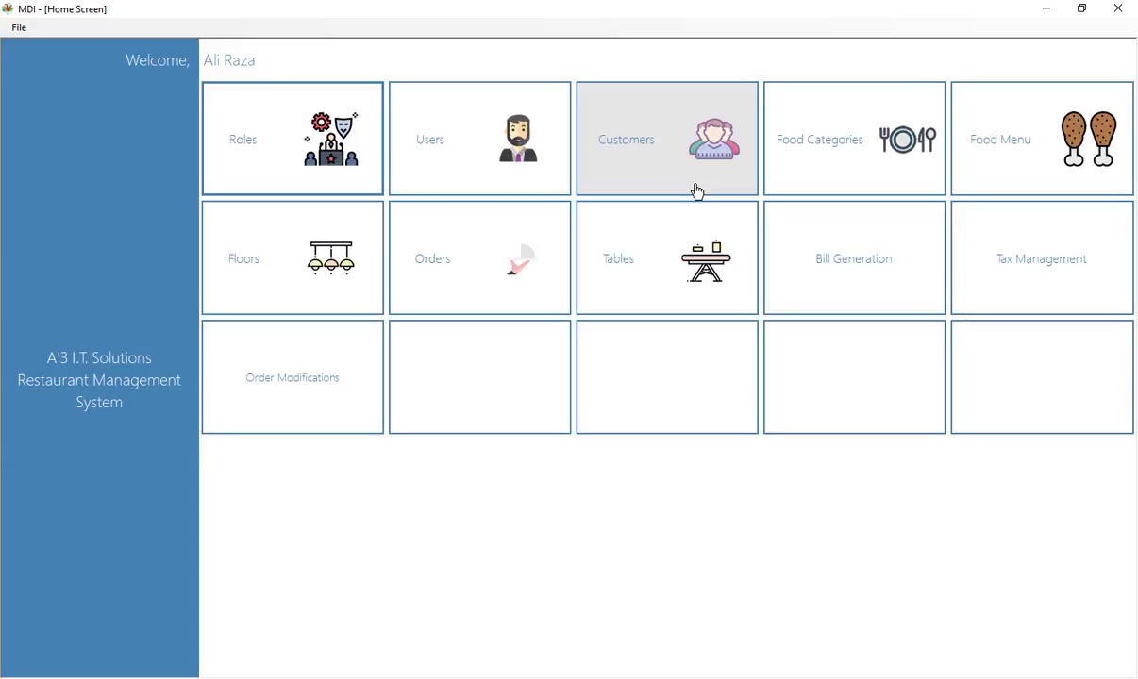
left_click(840, 153)
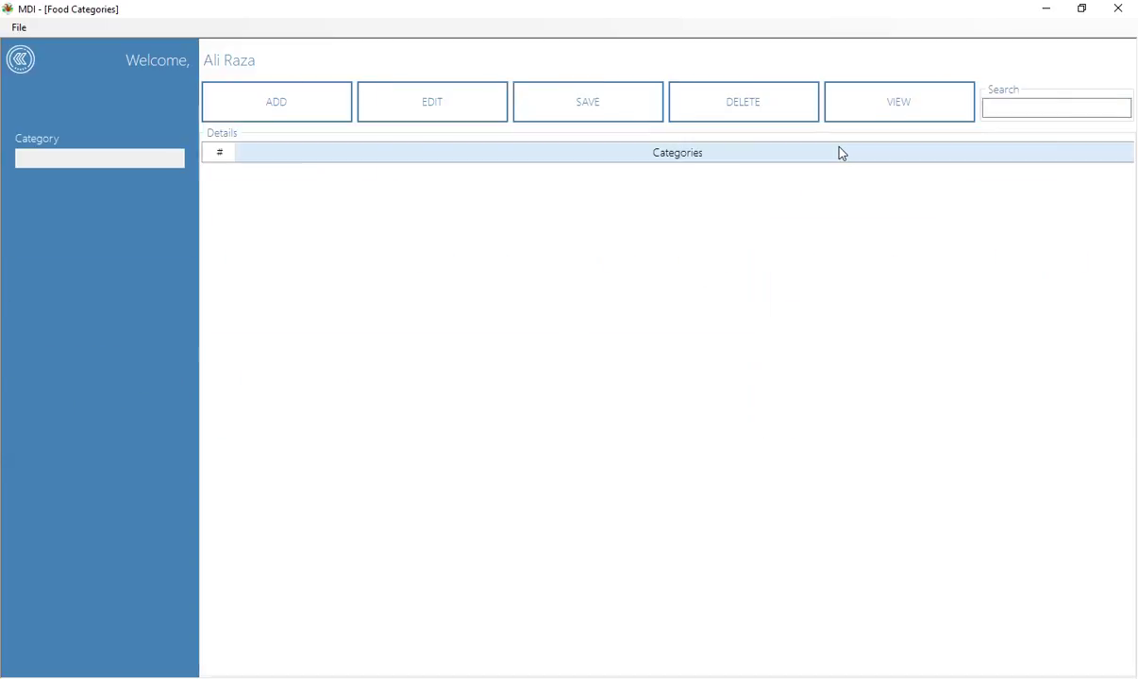
left_click(874, 115)
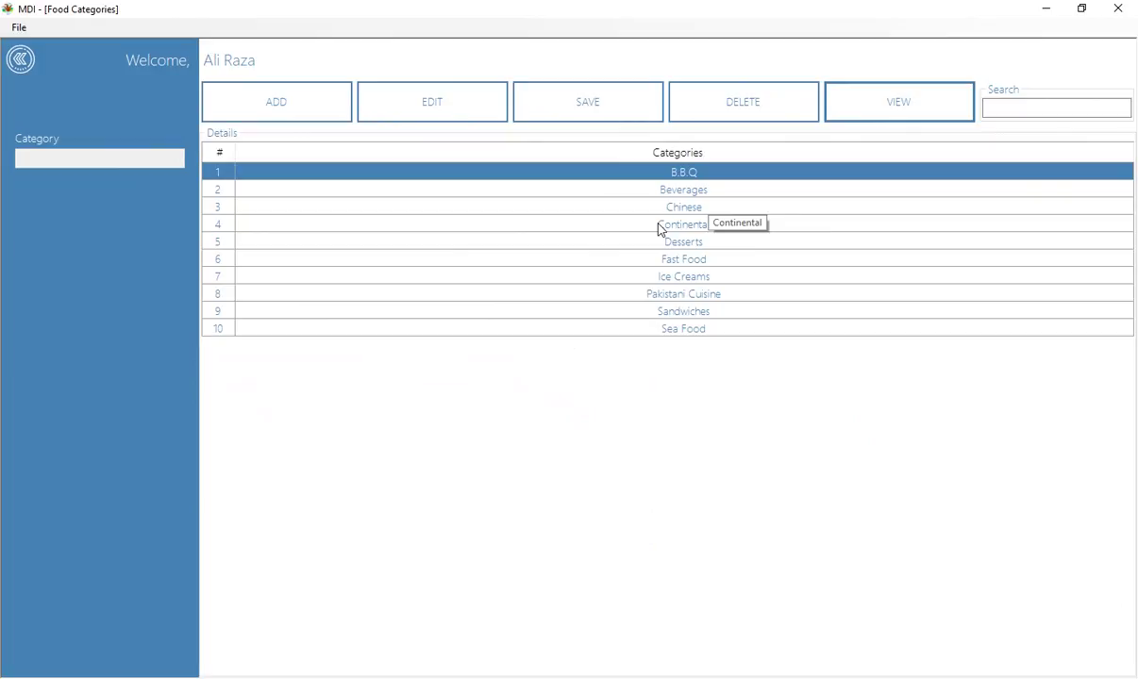
left_click(21, 61)
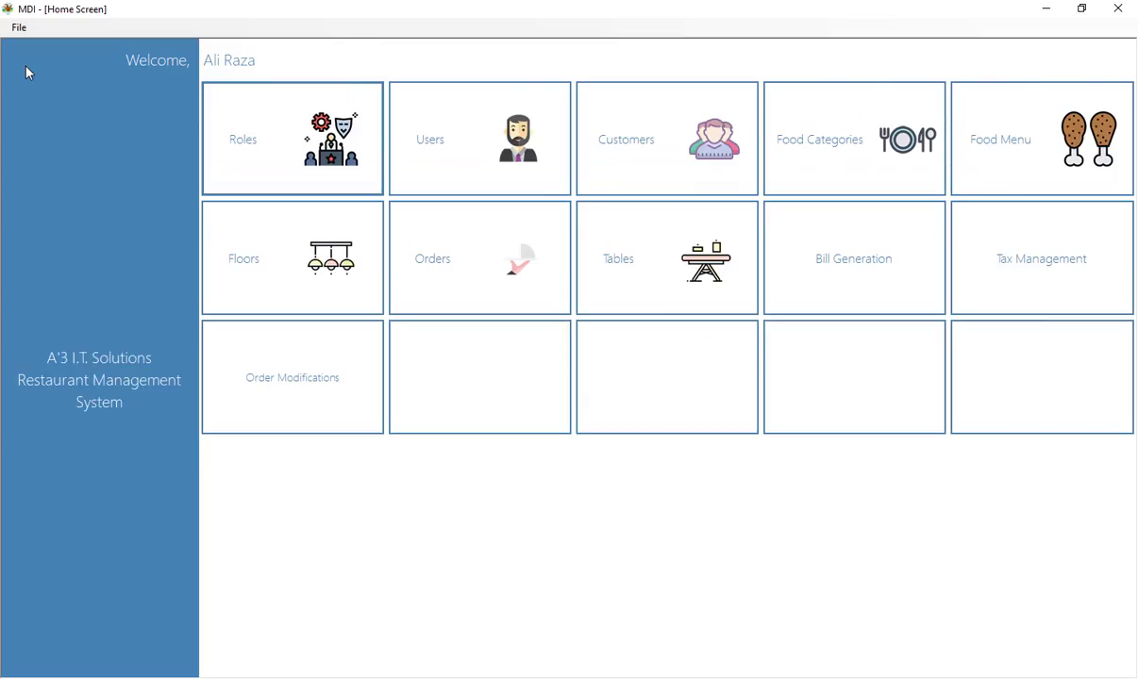
left_click(1009, 167)
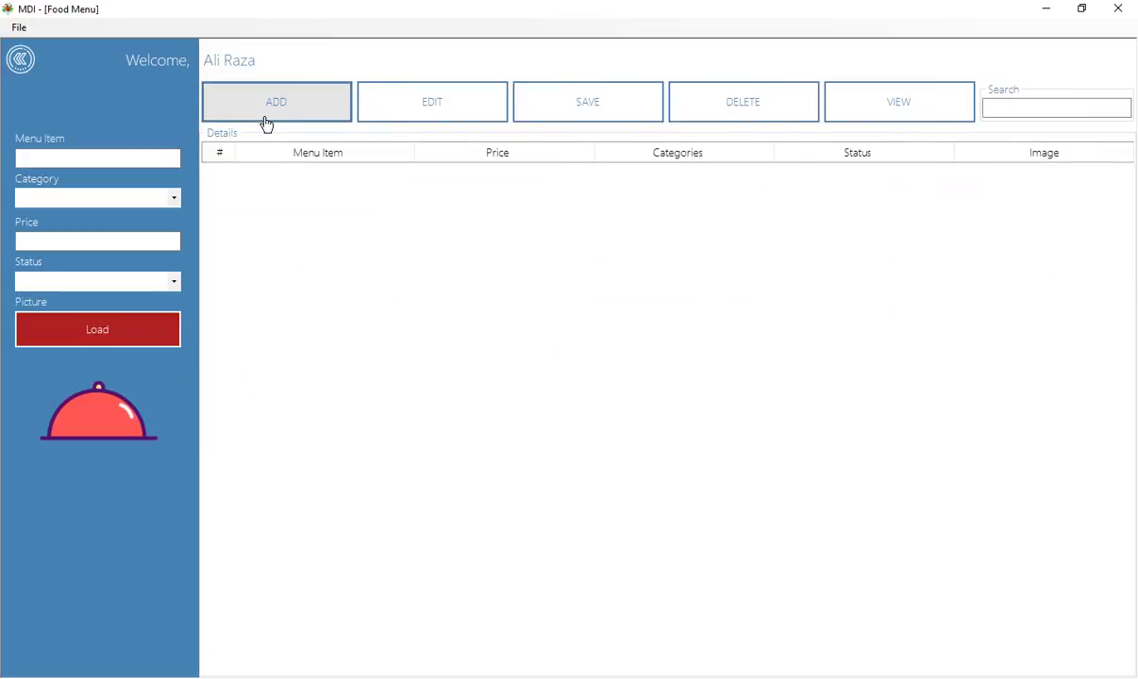
left_click(887, 115)
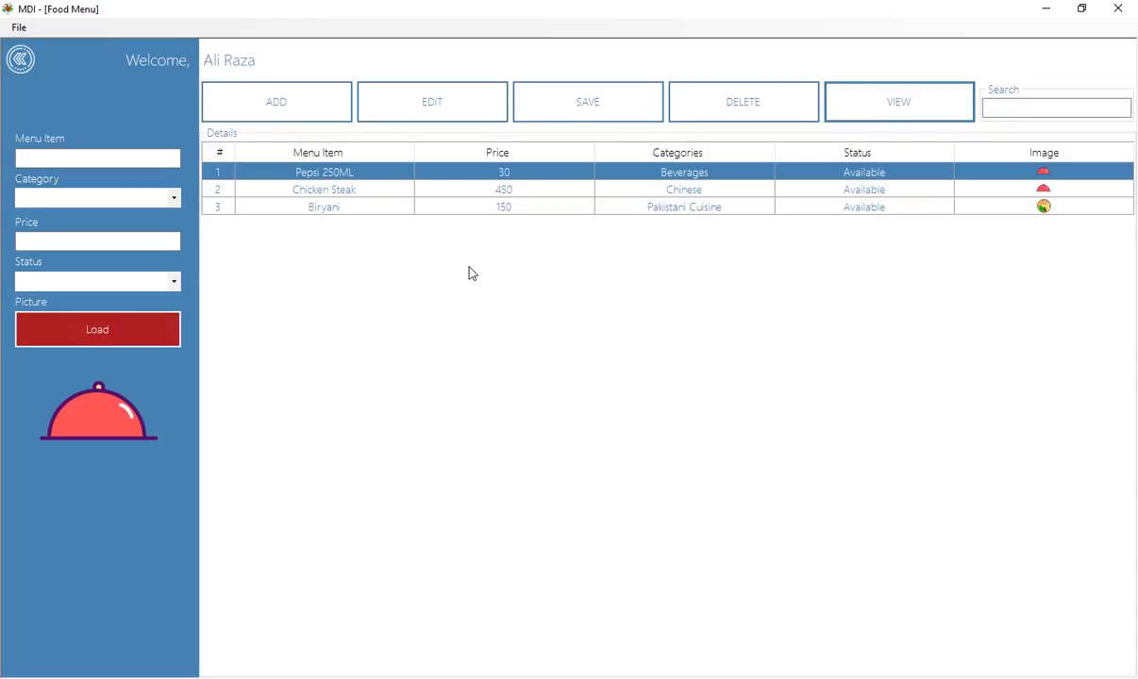
left_click(415, 207)
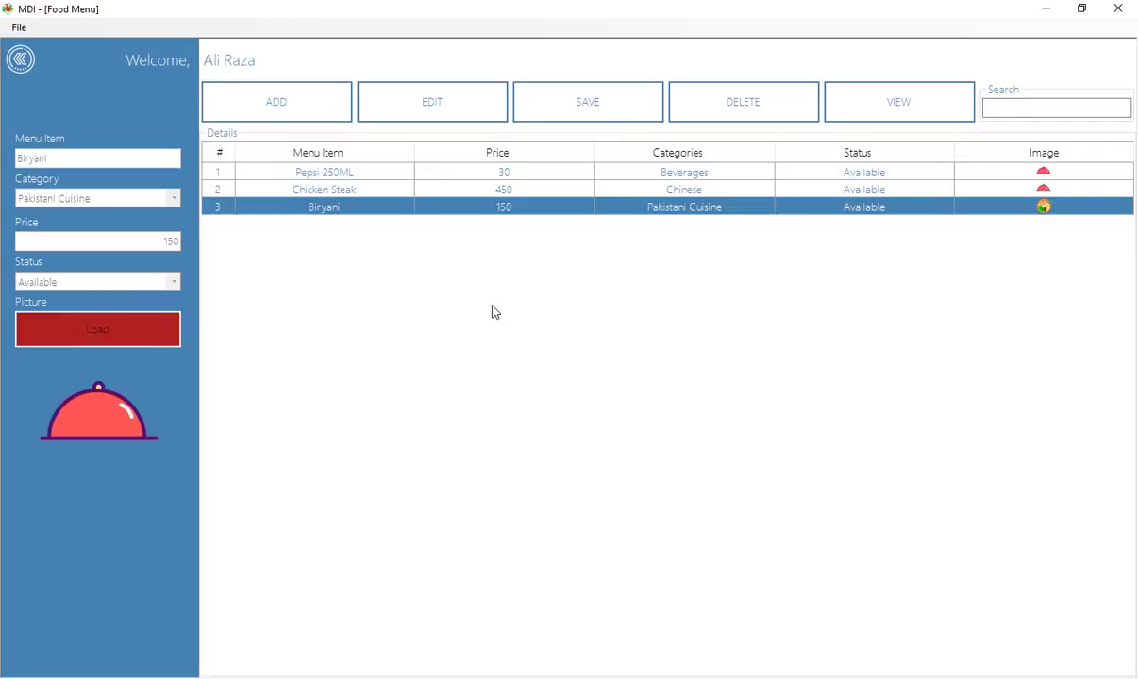
left_click(18, 61)
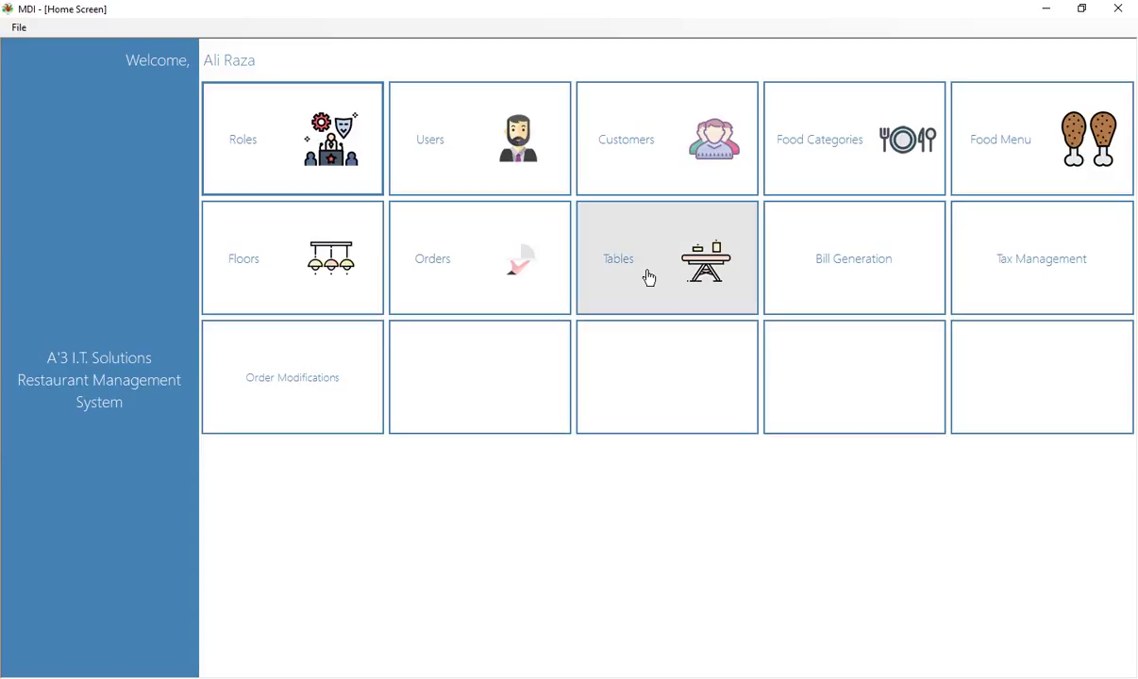
left_click(317, 272)
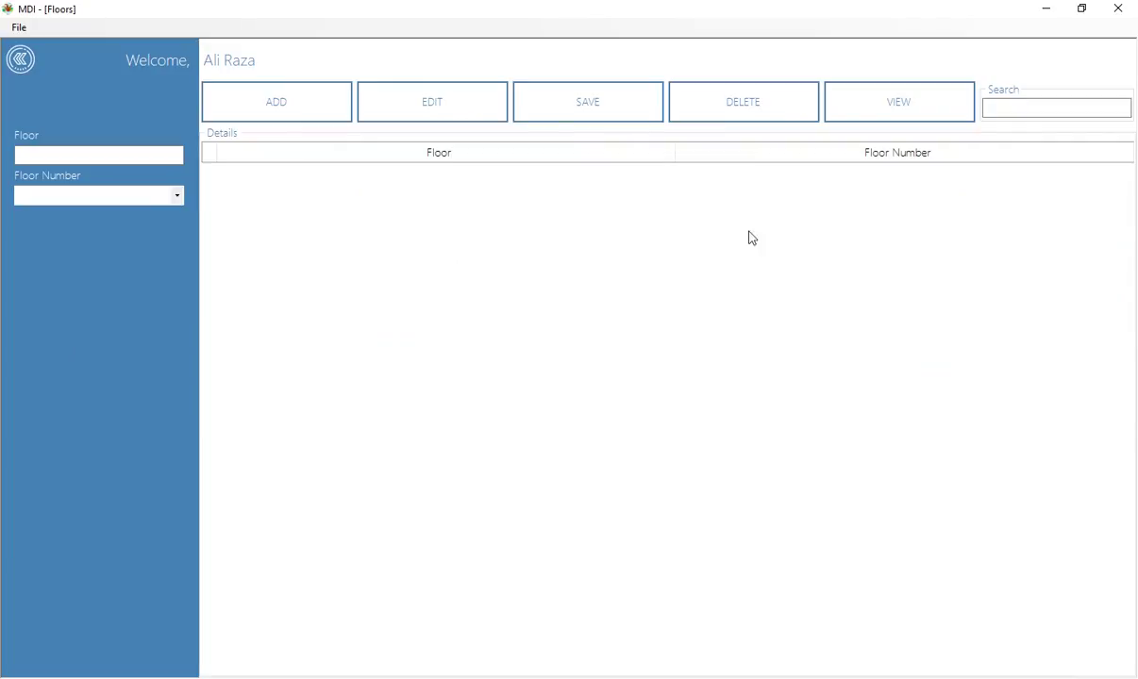
left_click(865, 123)
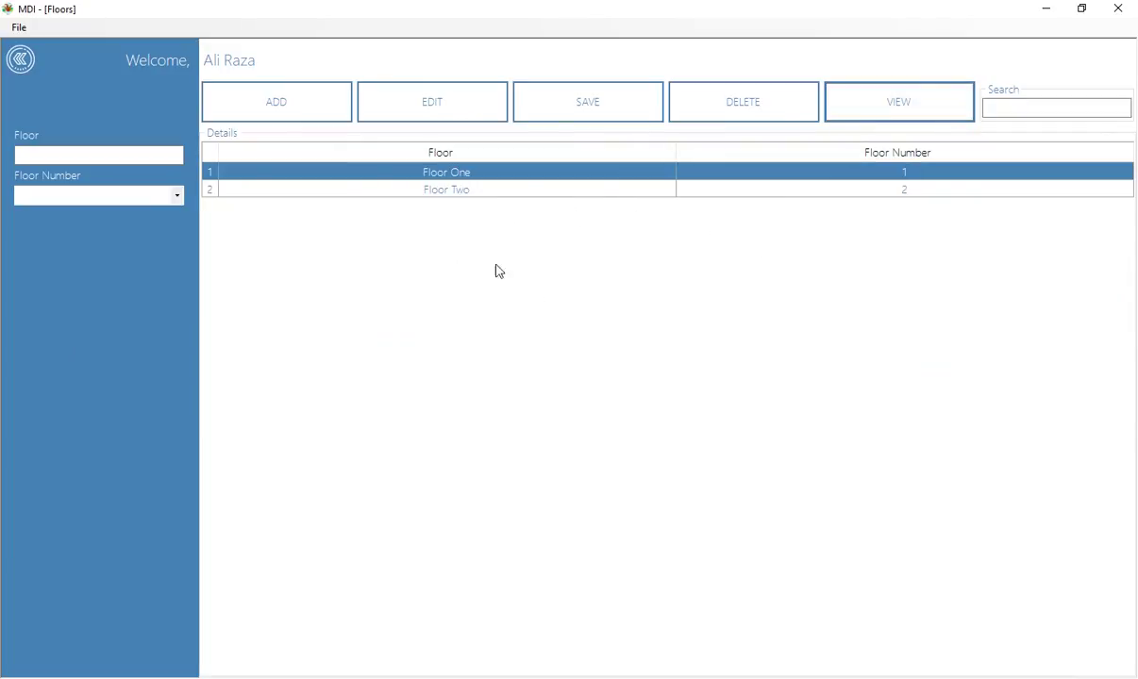
left_click(19, 59)
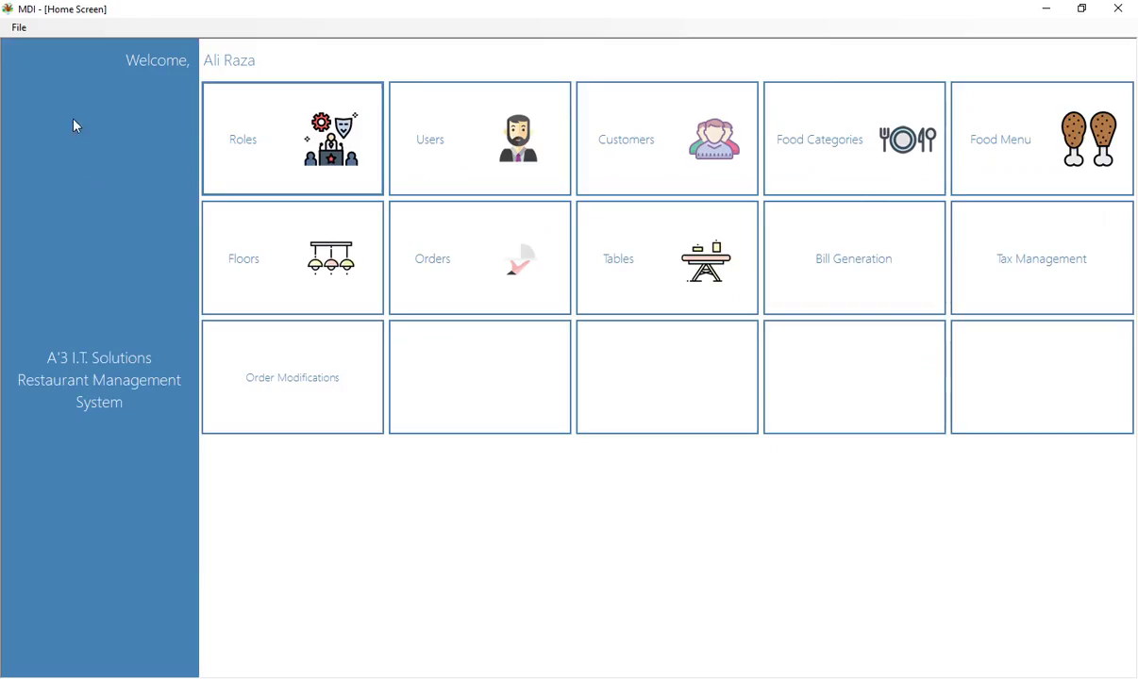
left_click(700, 297)
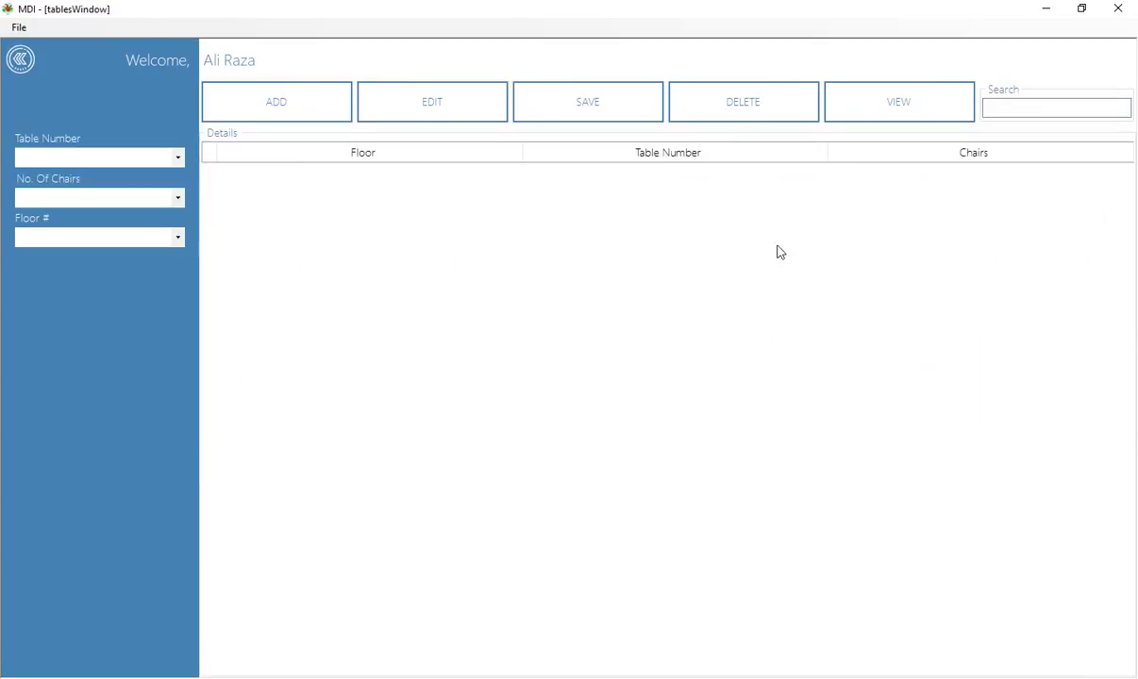
left_click(856, 114)
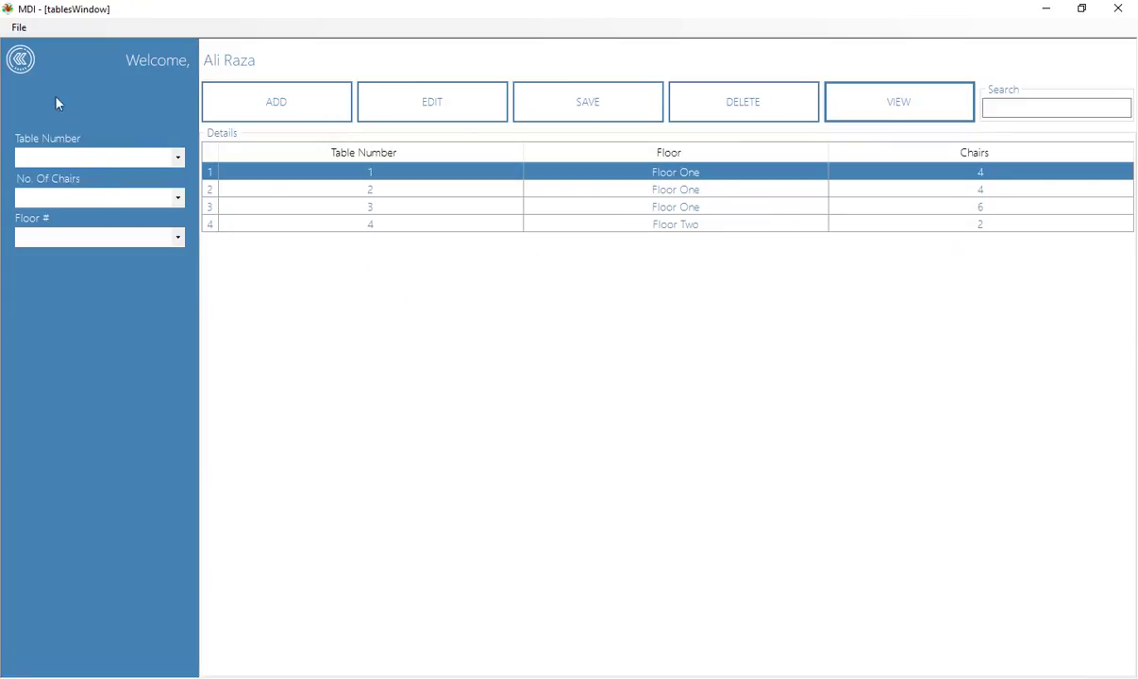
left_click(16, 66)
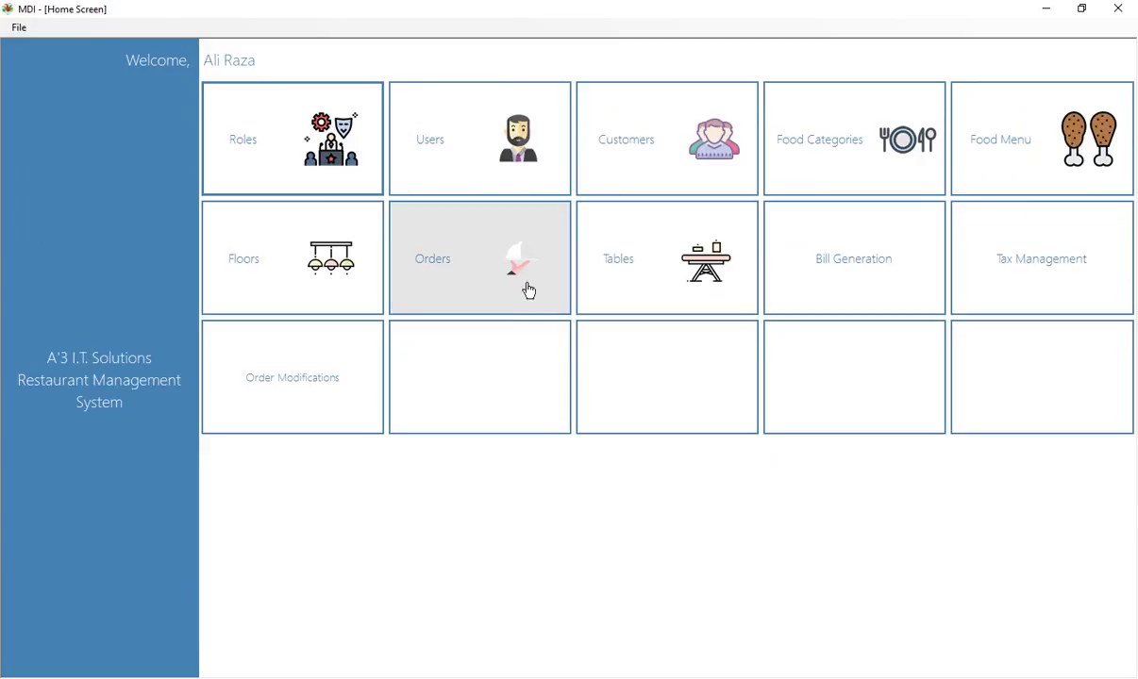
Step: Start a new order of 2 Chicken Steak at 450 with Dine-In order type
left_click(524, 282)
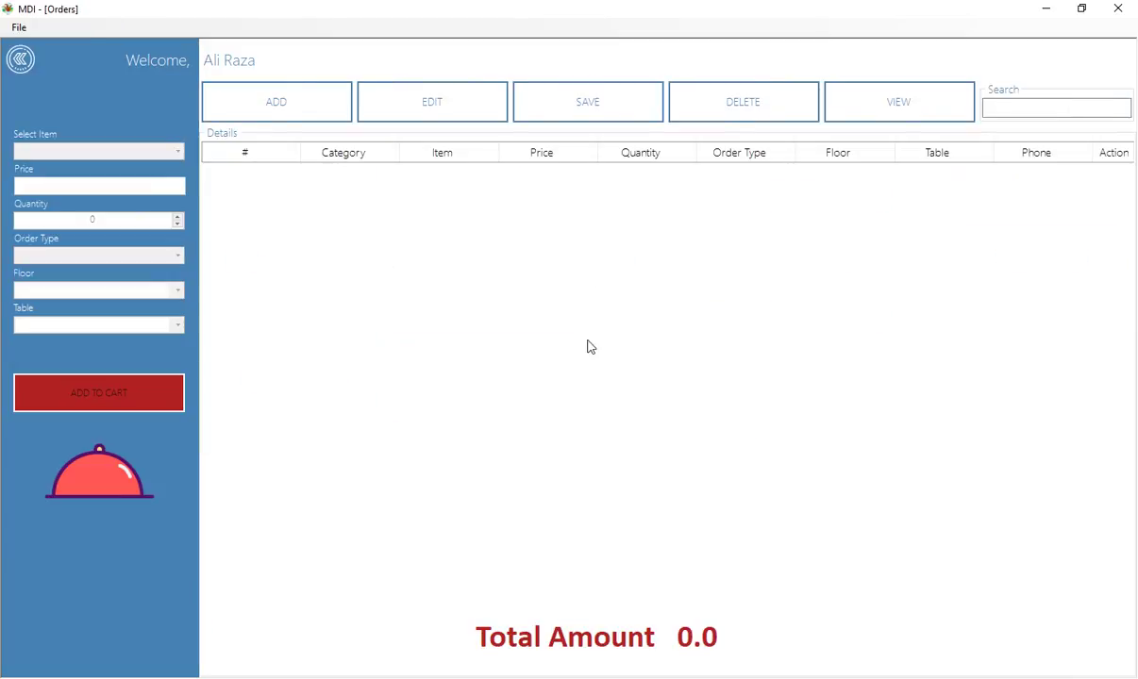
left_click(294, 116)
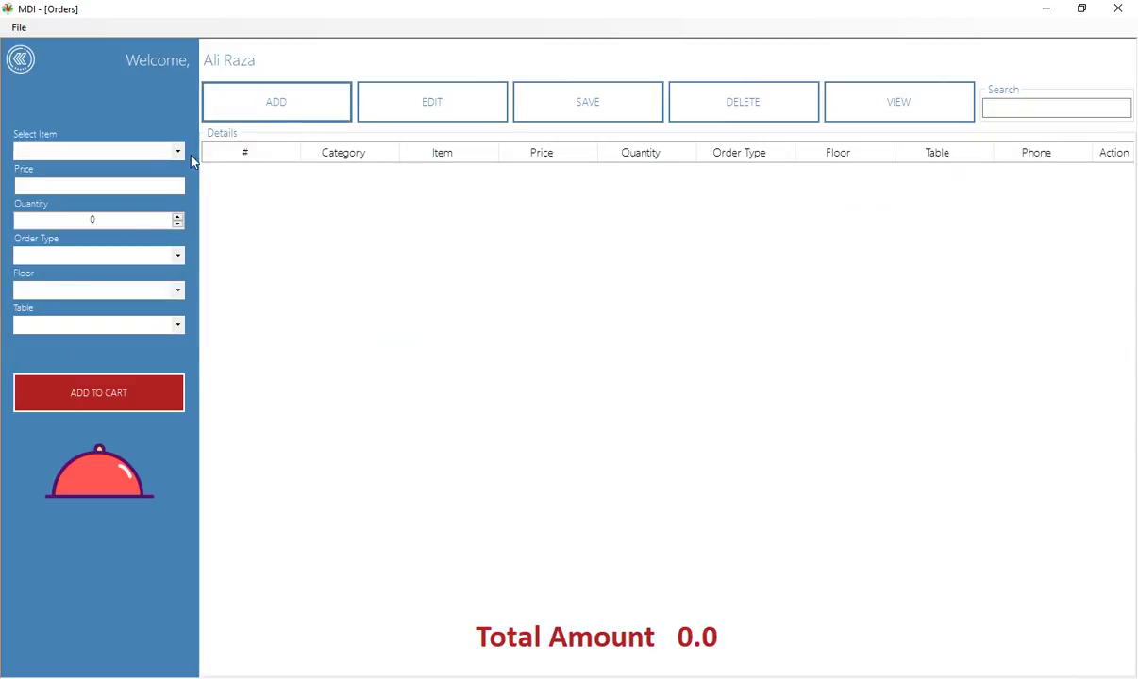
left_click(176, 149)
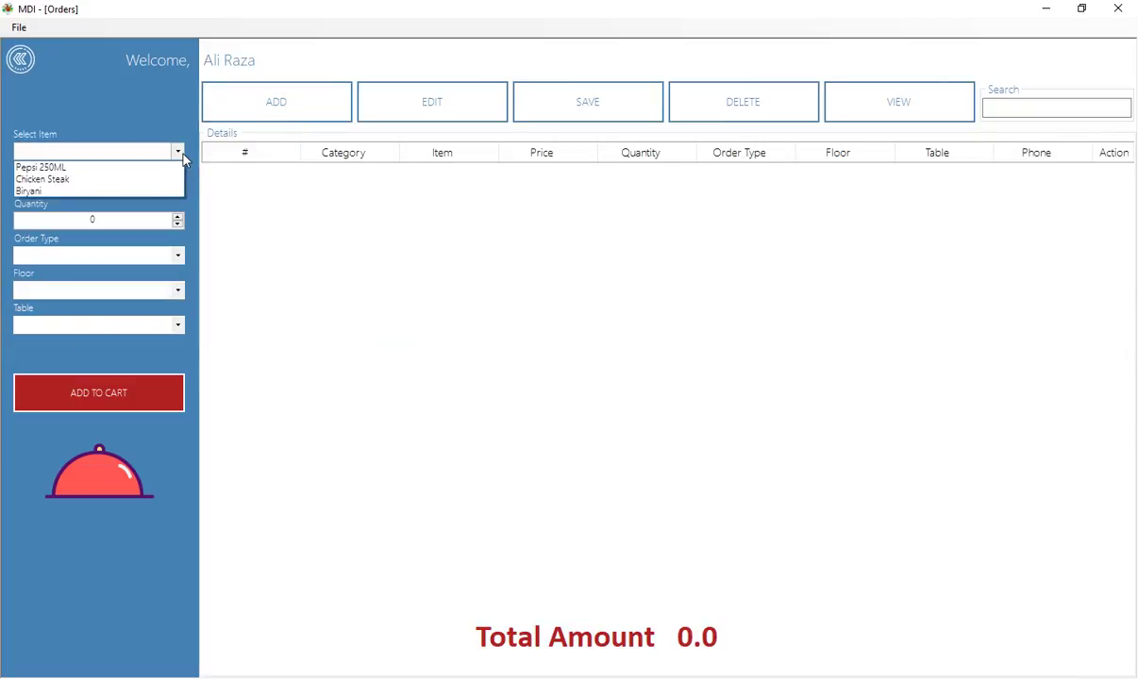
left_click(113, 179)
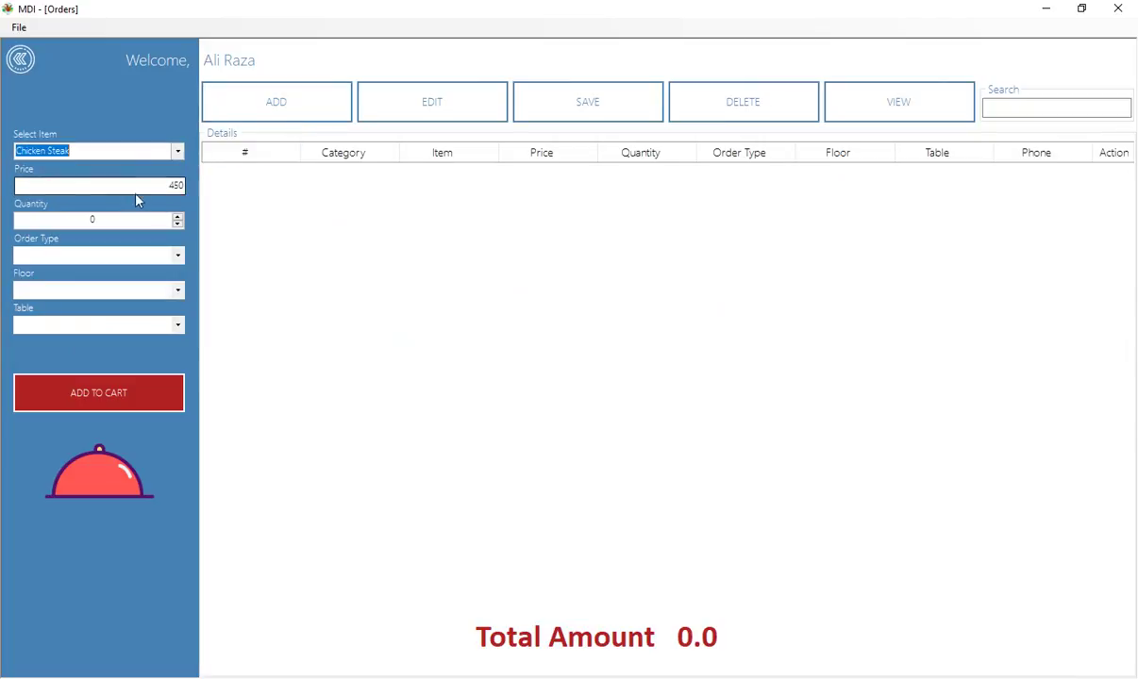
left_click(178, 218)
left_click(178, 218)
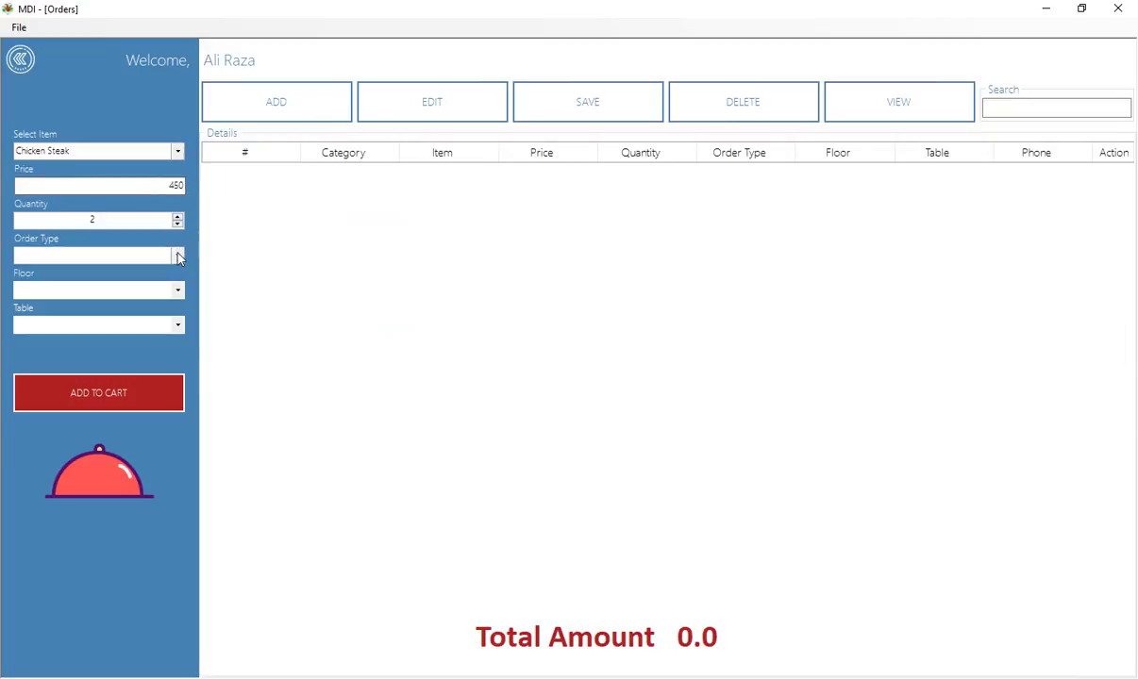
left_click(177, 255)
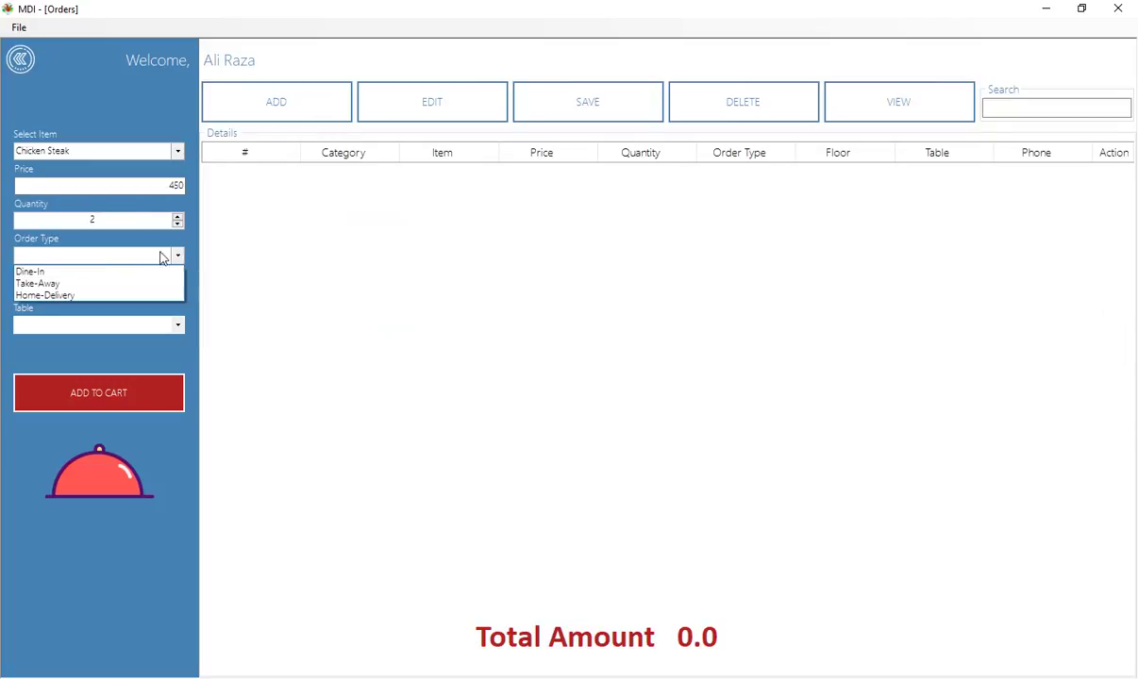
left_click(66, 274)
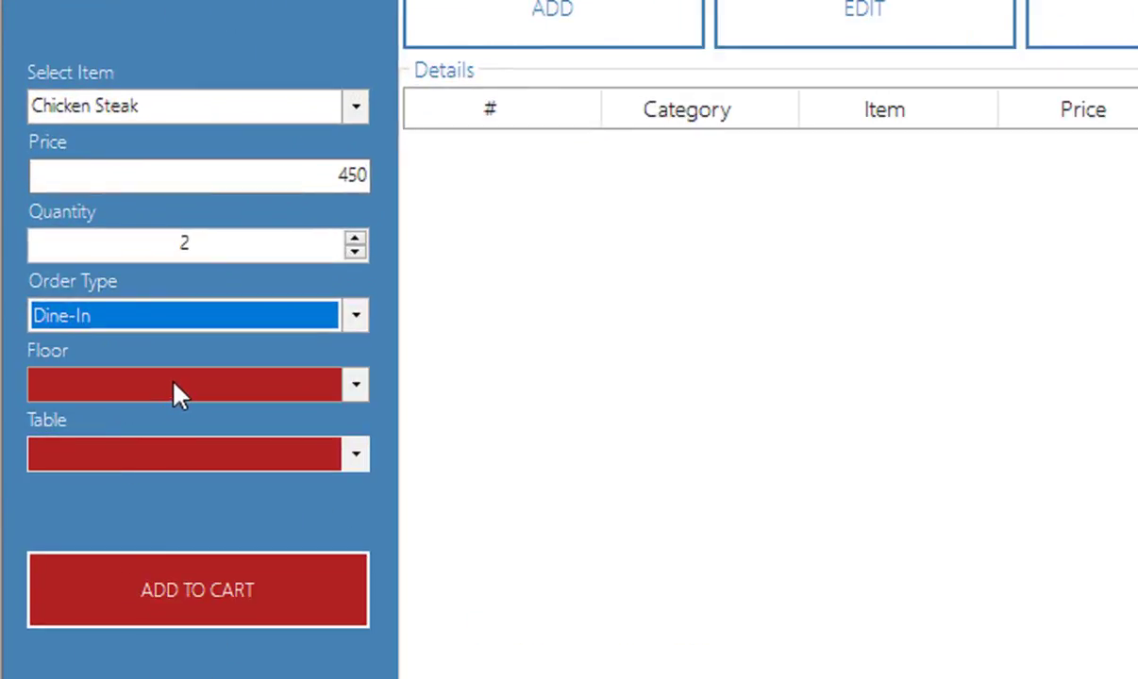
Step: Switch the order type to Take-Away, then set it back to Dine-In
left_click(147, 317)
left_click(115, 372)
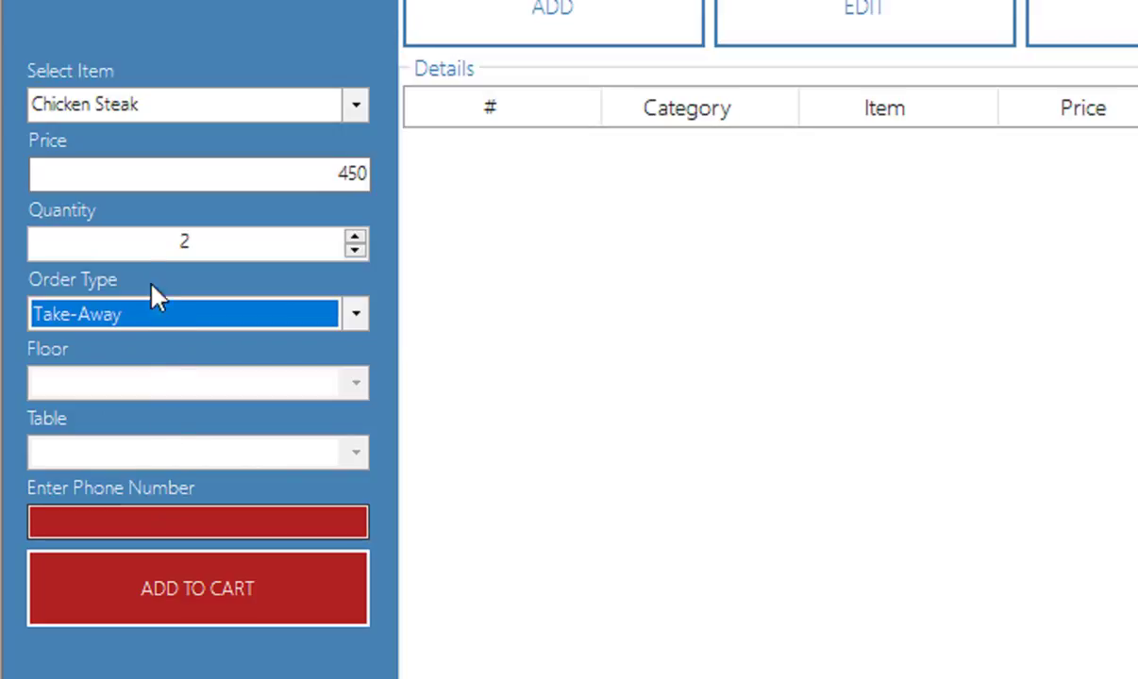
left_click(321, 317)
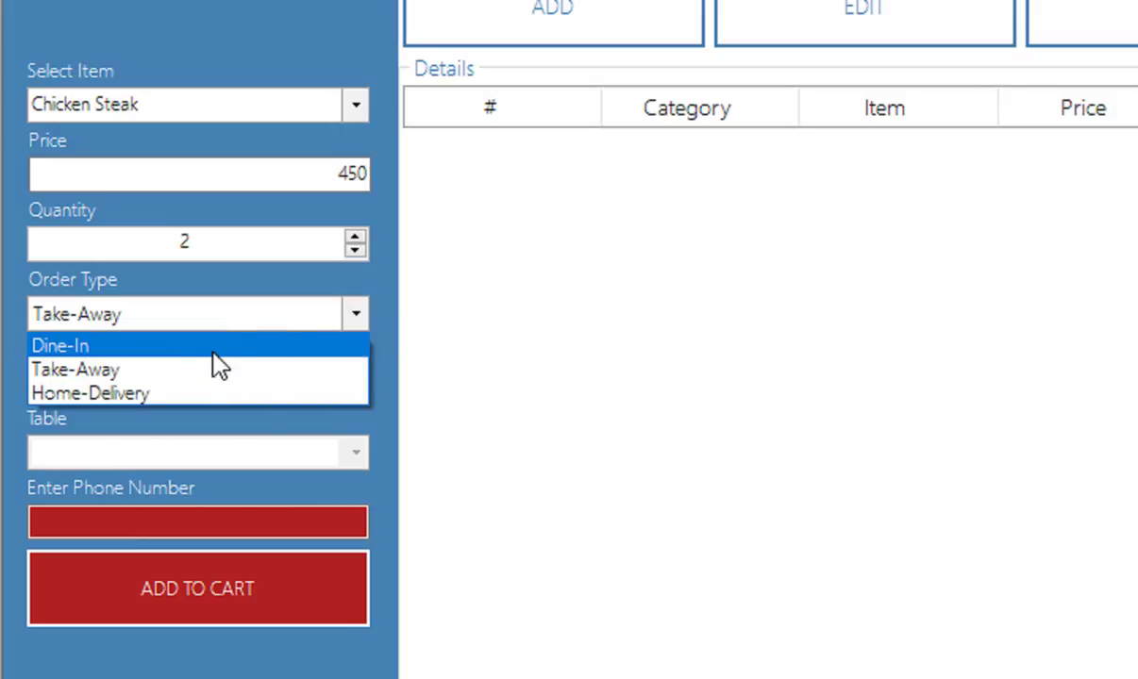
left_click(173, 347)
Step: Seat the order on Floor One, table 1, and add the two Chicken Steaks to the cart
left_click(174, 387)
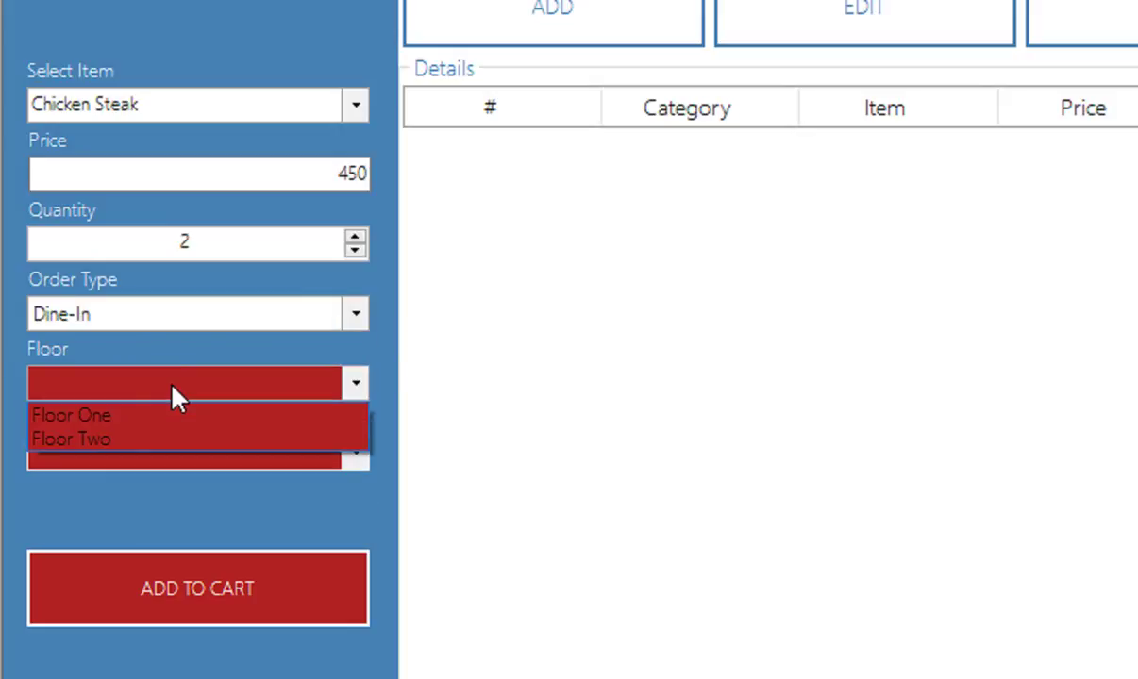
left_click(132, 420)
left_click(122, 460)
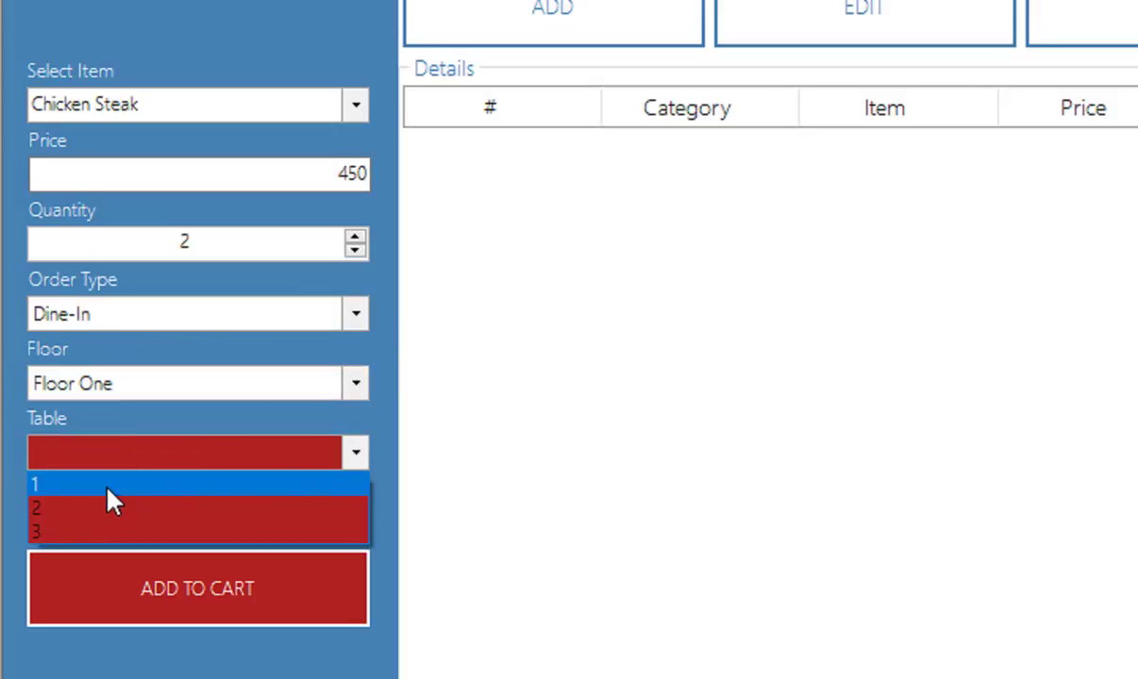
left_click(106, 490)
left_click(122, 457)
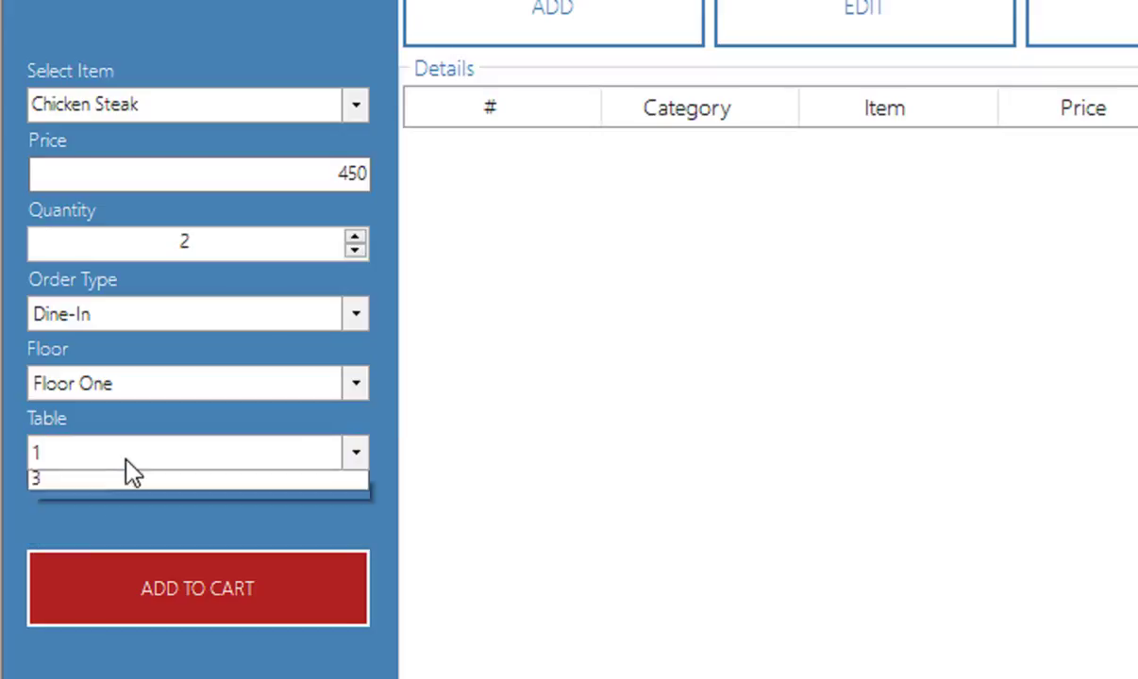
left_click(109, 485)
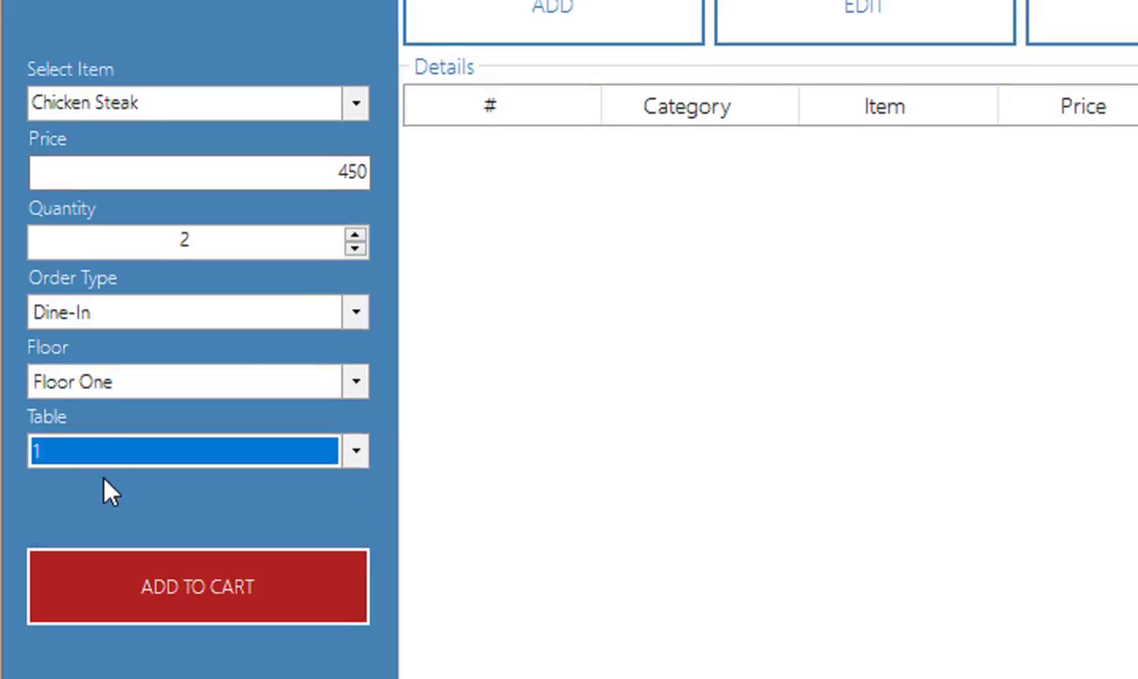
left_click(131, 459)
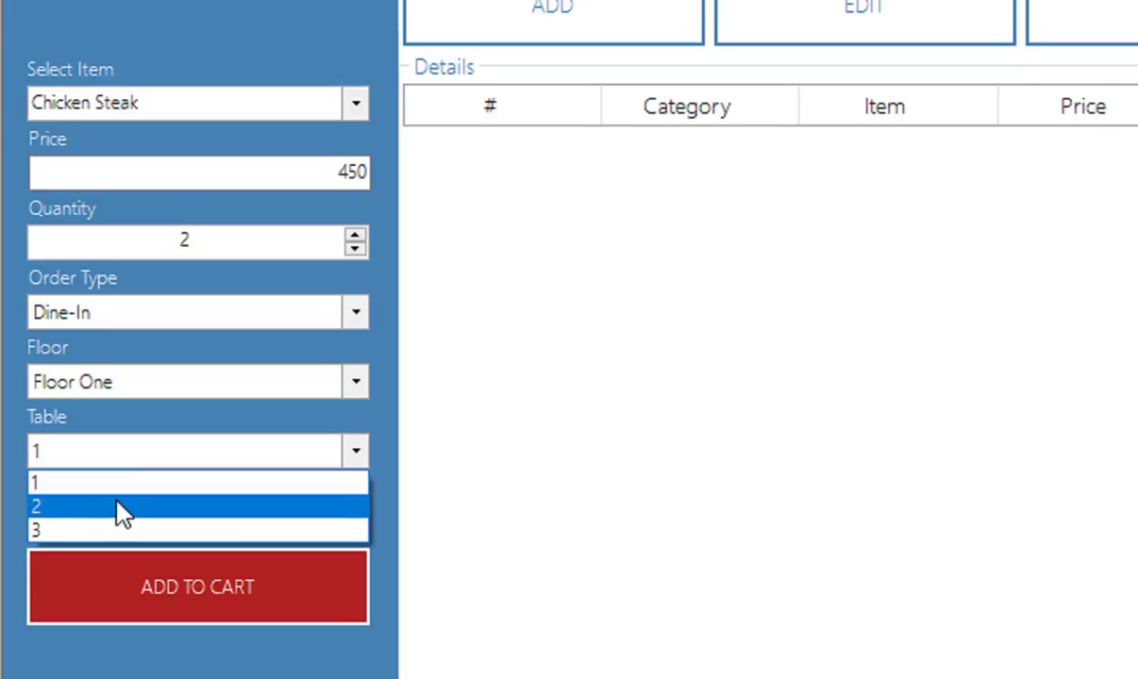
left_click(209, 436)
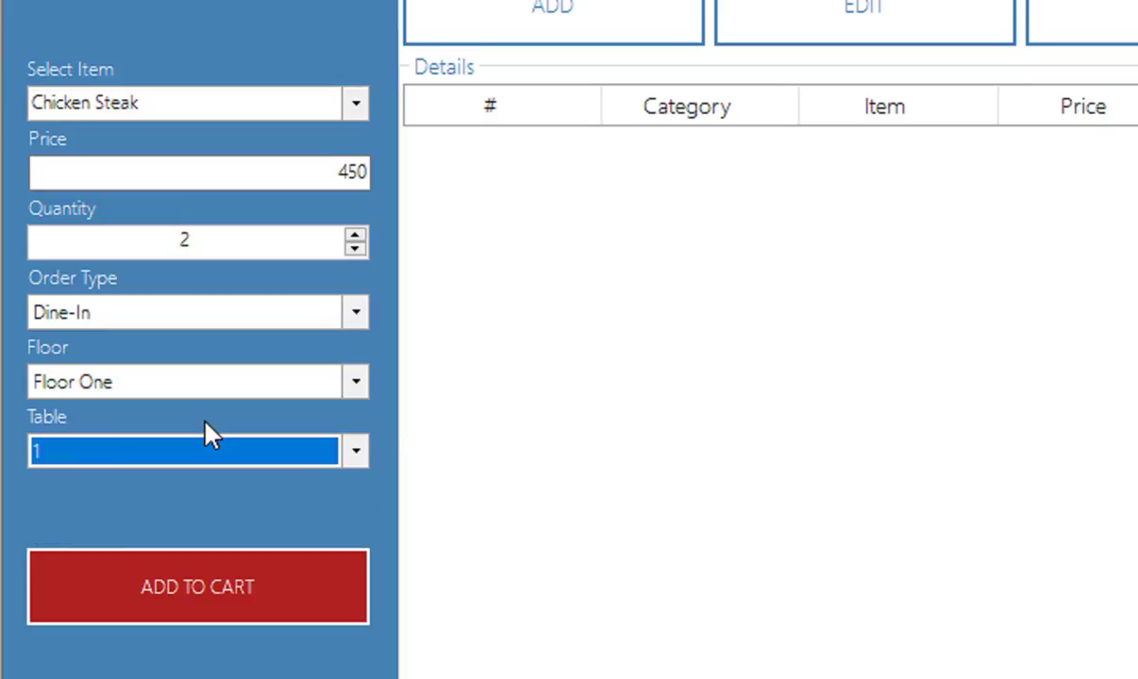
left_click(272, 585)
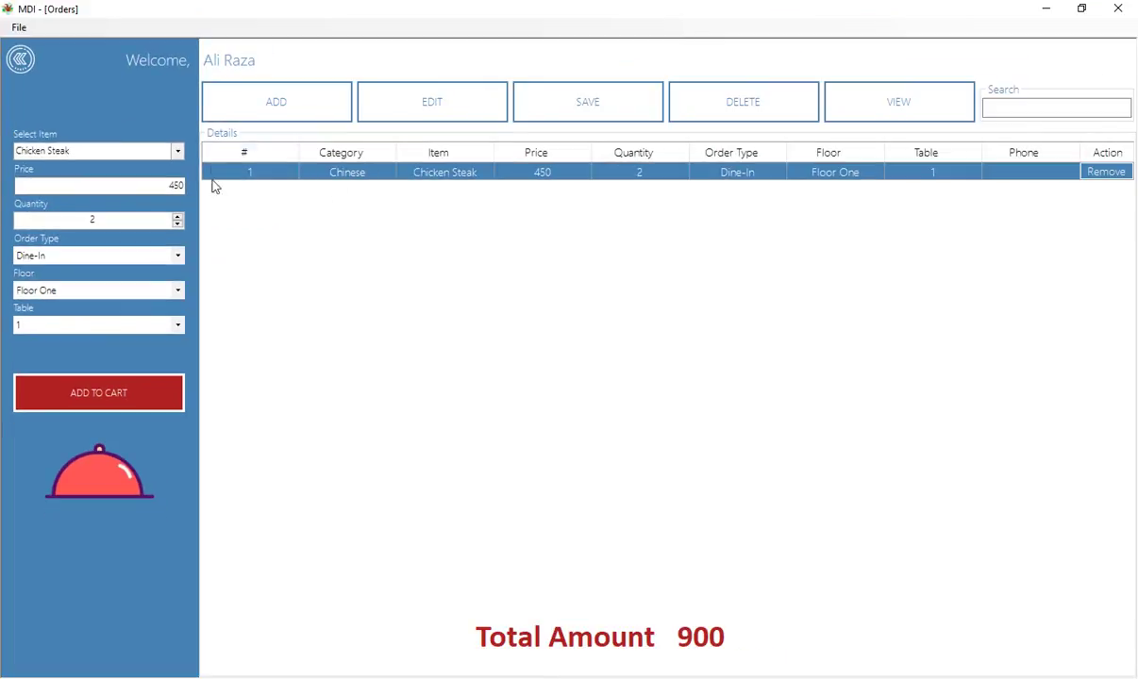
Step: Add 1 Biryani at 150 to the cart for a 1050 total and save the order
left_click(172, 150)
left_click(75, 192)
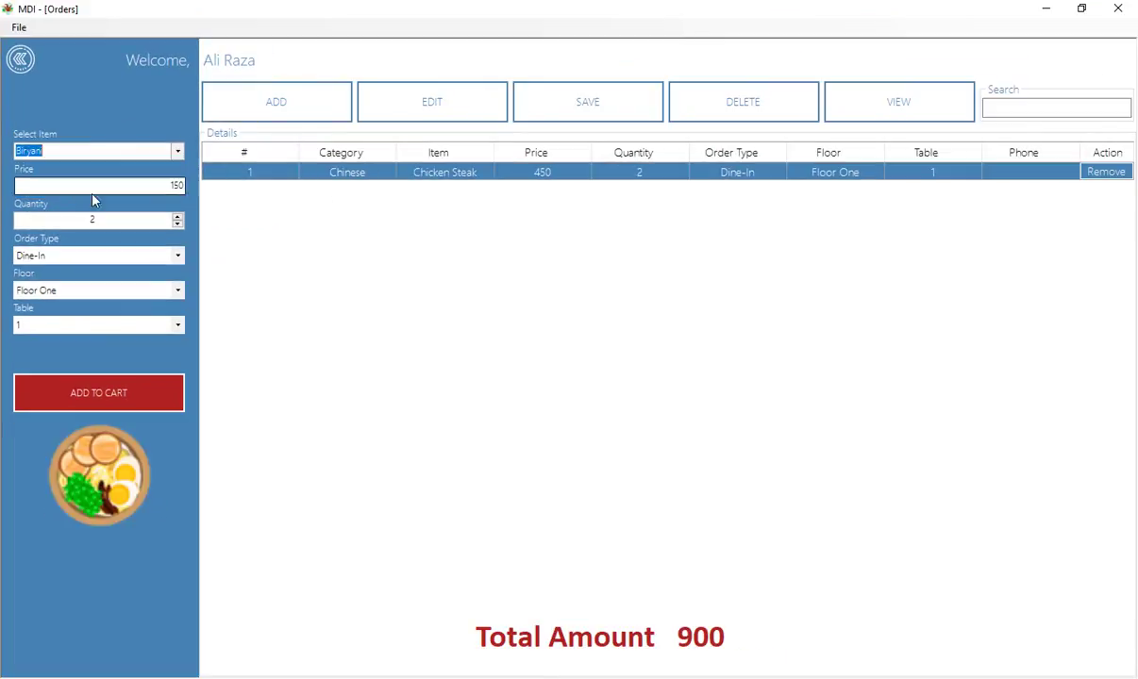
left_click(177, 216)
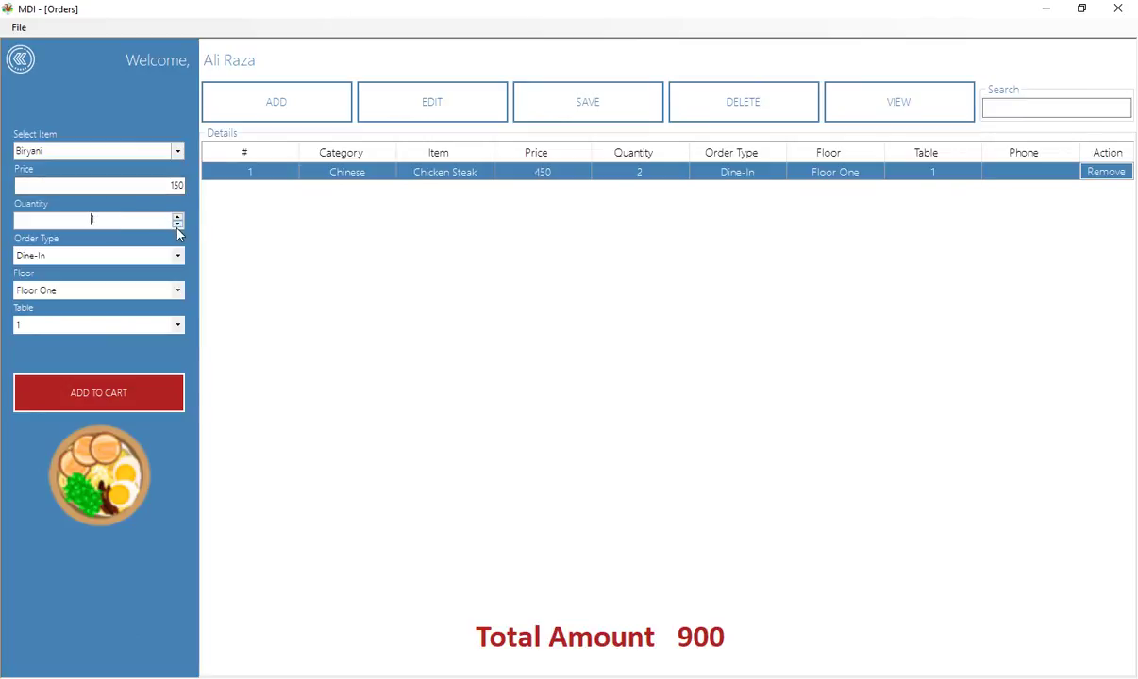
left_click(96, 376)
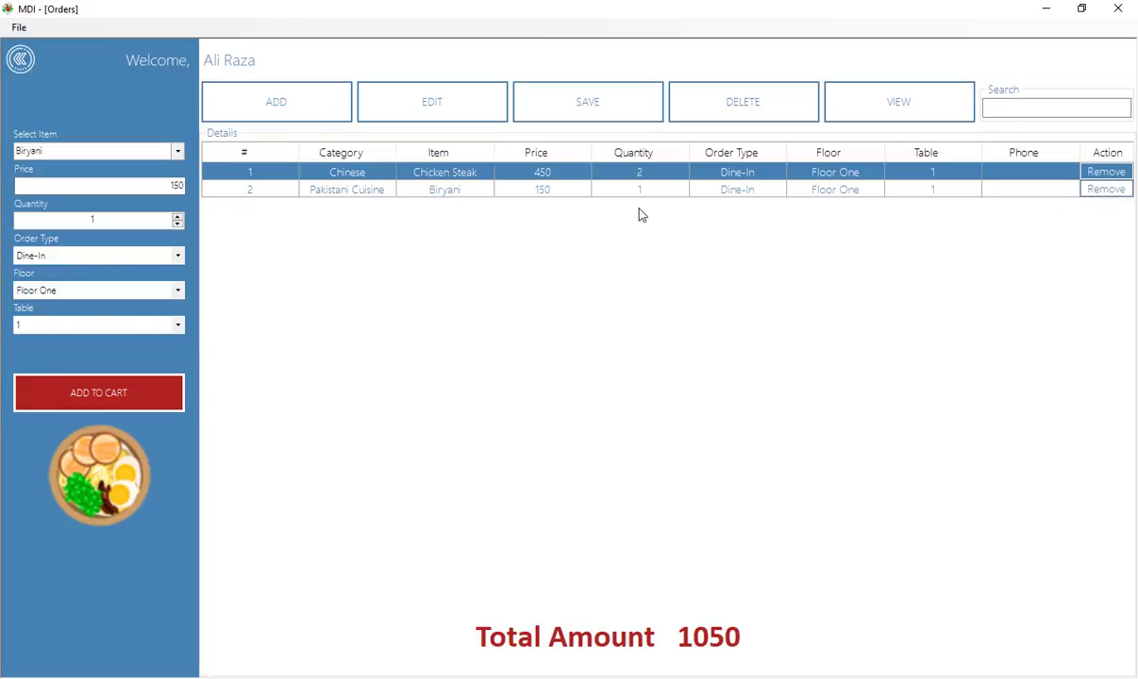
left_click(622, 114)
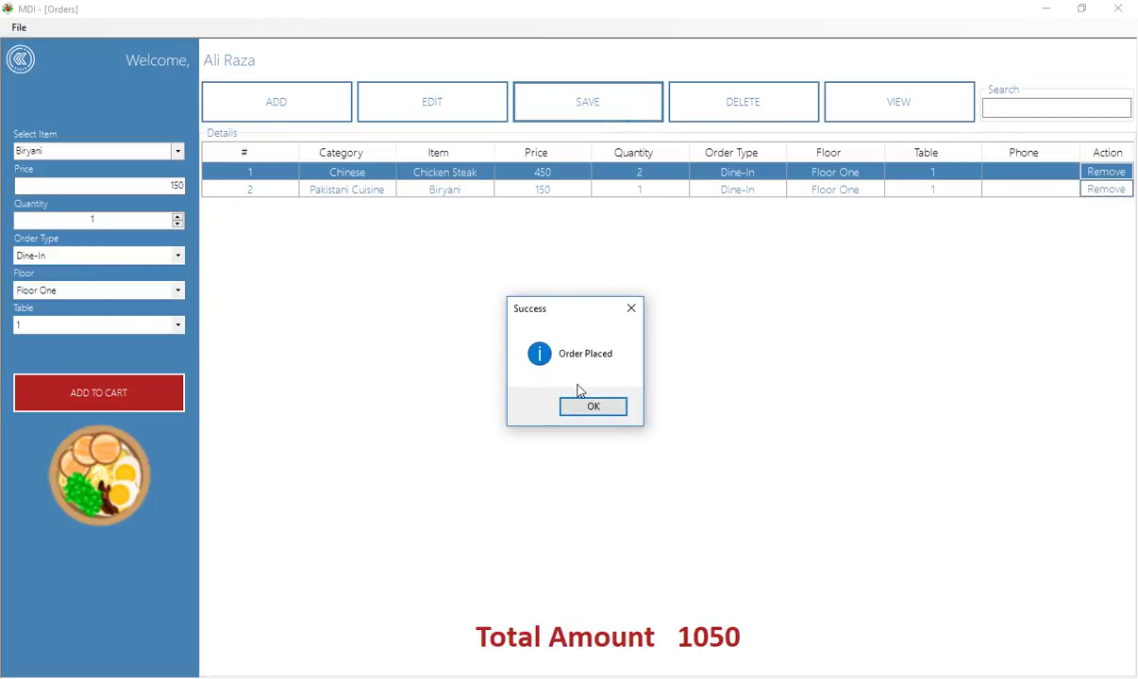
Step: Dismiss the Order Placed message and log out via File > Logout
left_click(594, 414)
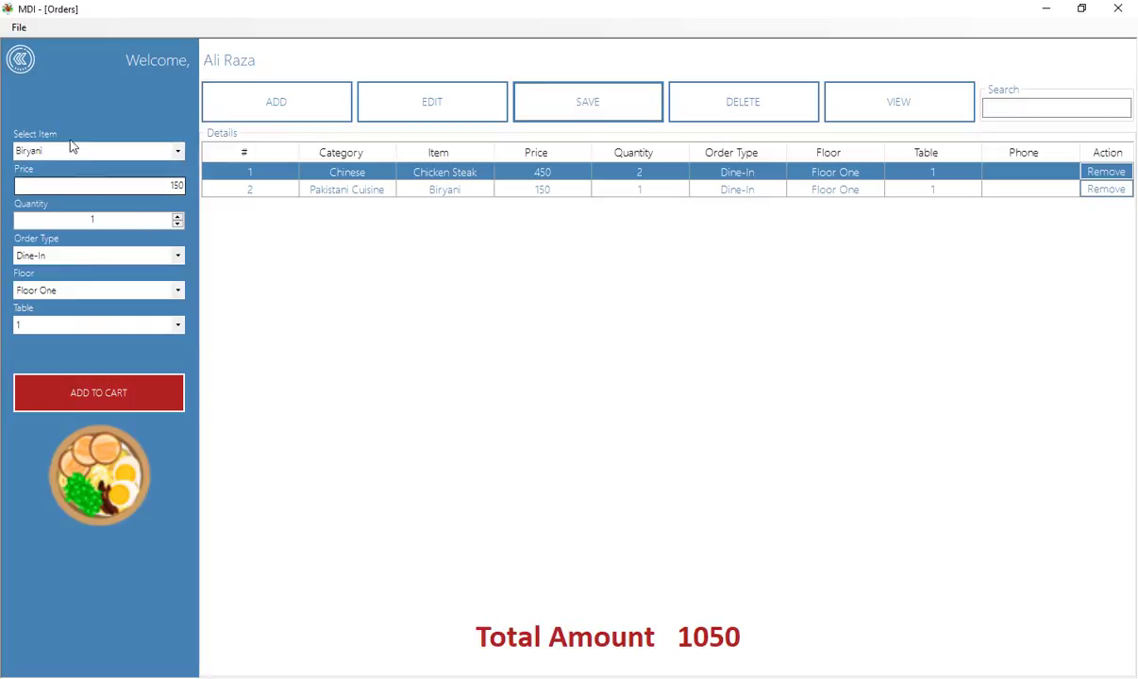
left_click(19, 30)
left_click(49, 46)
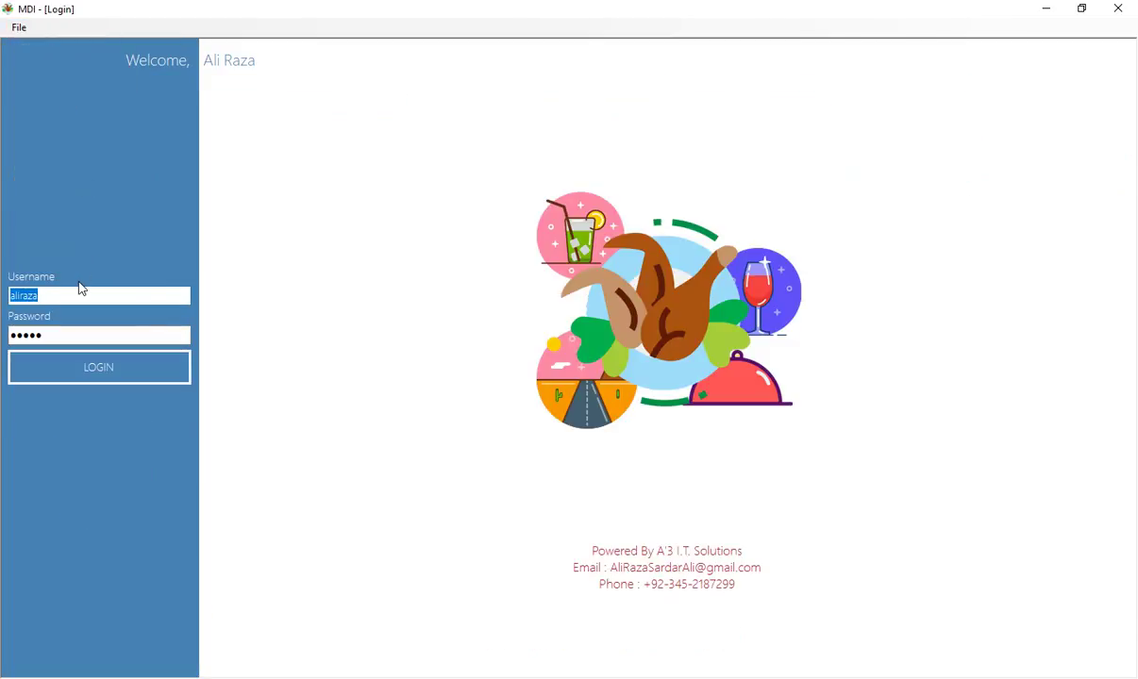
Step: Log in with the chef's username and review the items of the two pending orders
type("hammad")
key("Return")
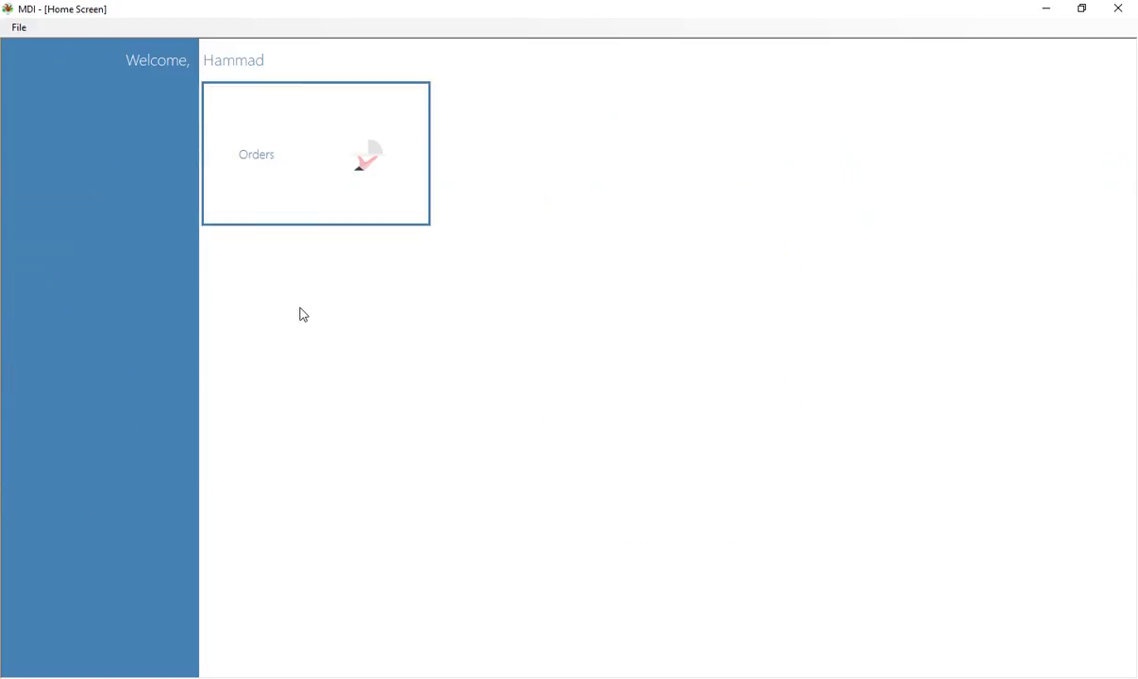
left_click(355, 211)
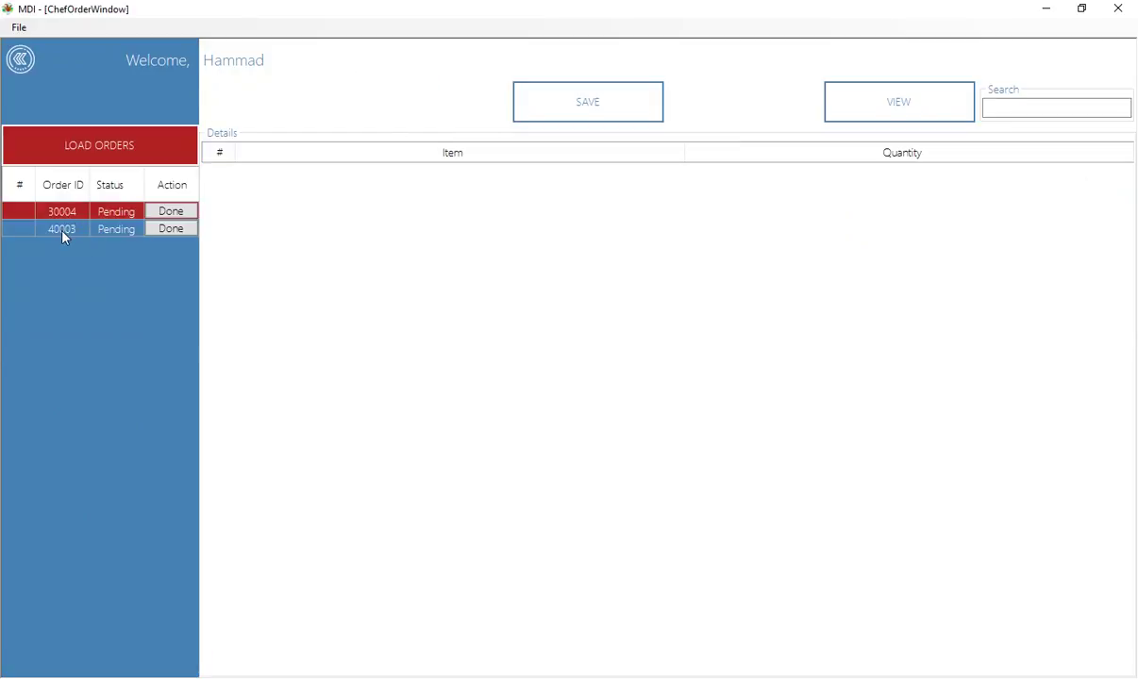
left_click(62, 232)
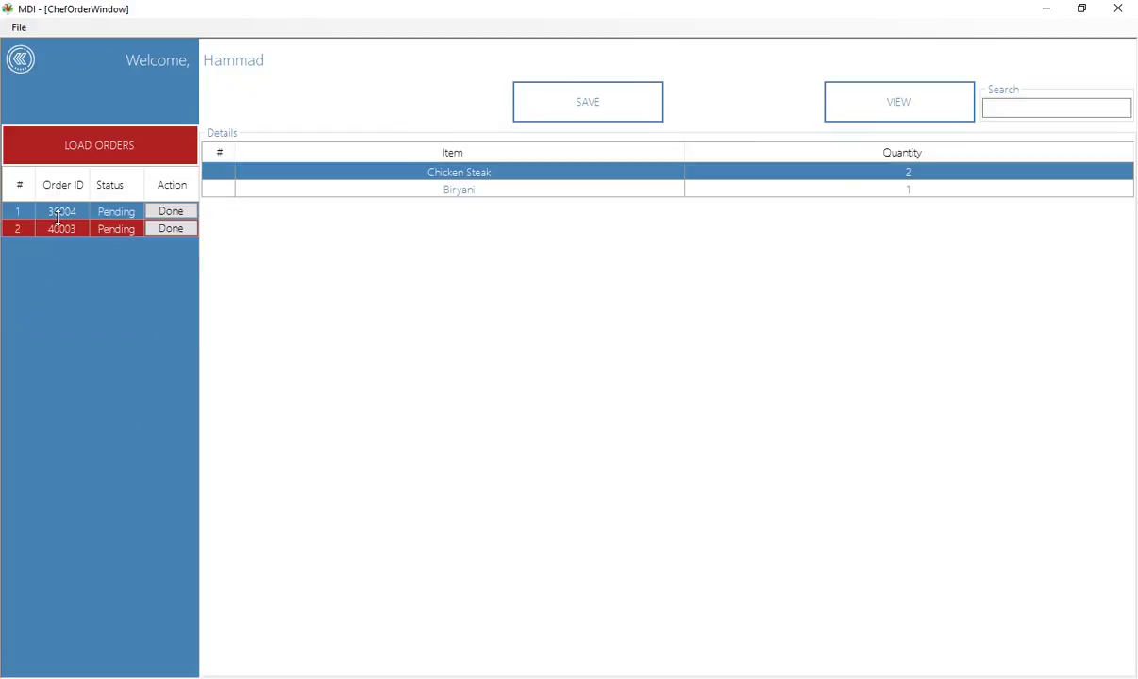
left_click(61, 213)
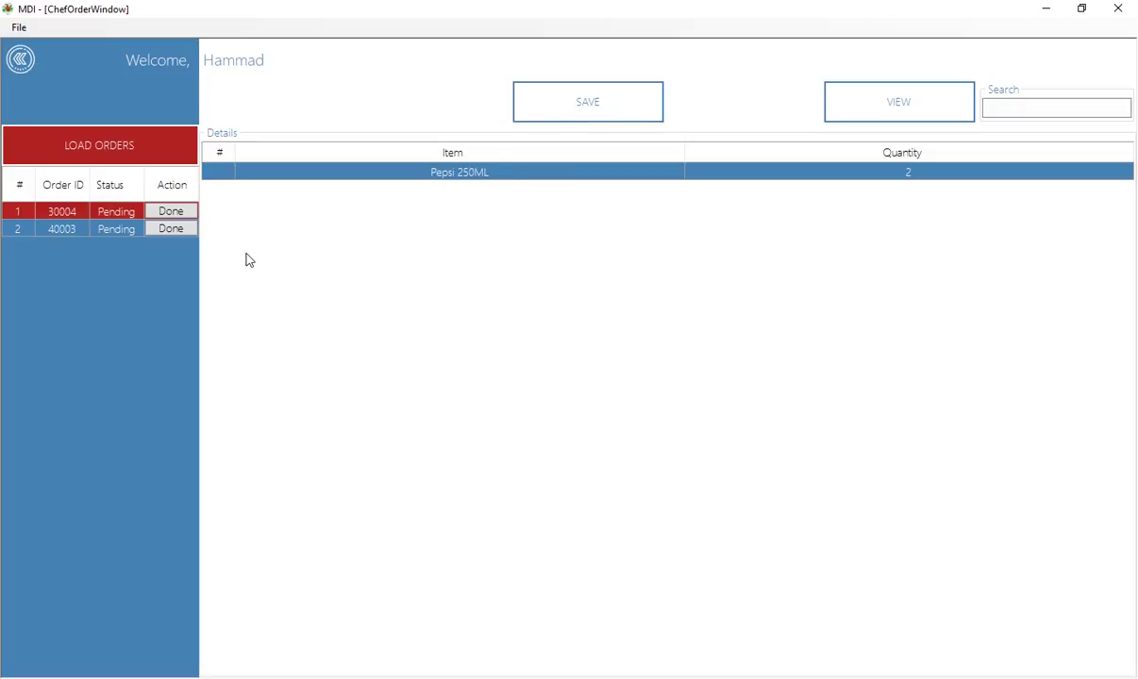
Step: Mark order 30004 done, cancel marking the other order, and return to the chef's home screen
left_click(148, 212)
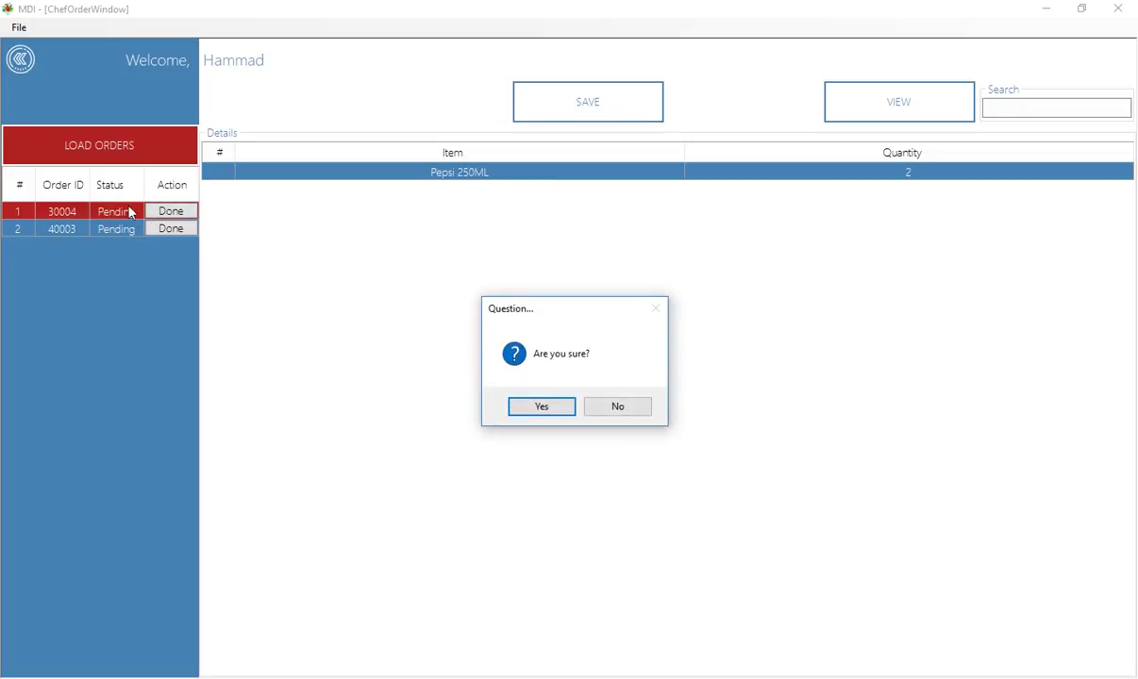
left_click(544, 408)
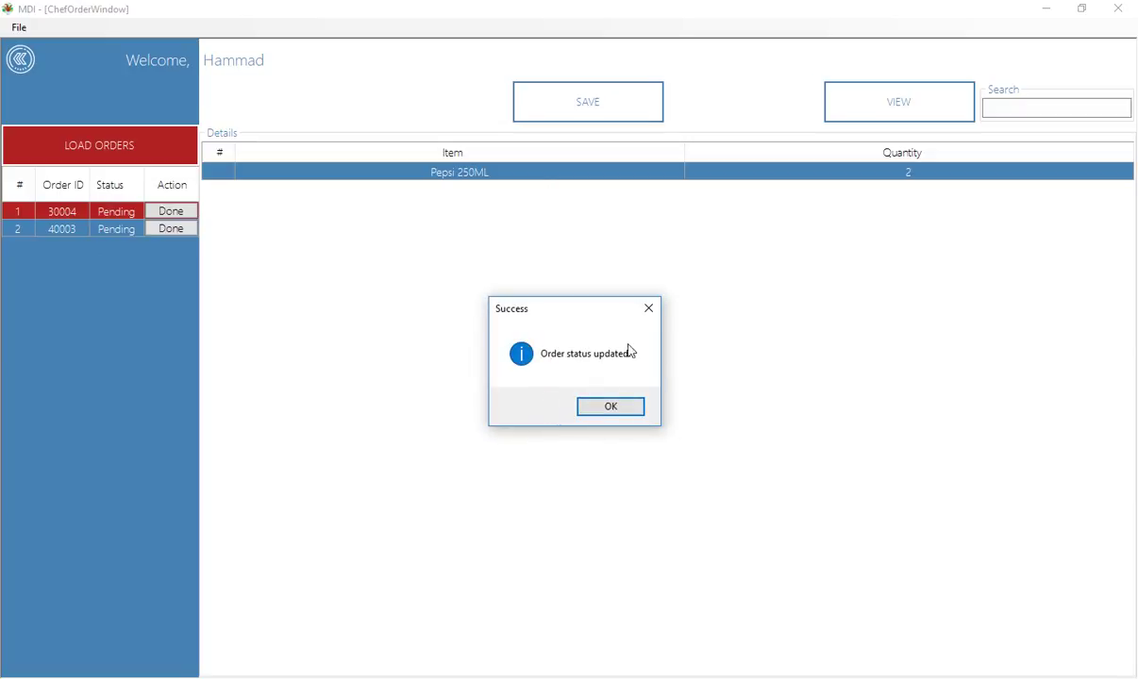
left_click(622, 413)
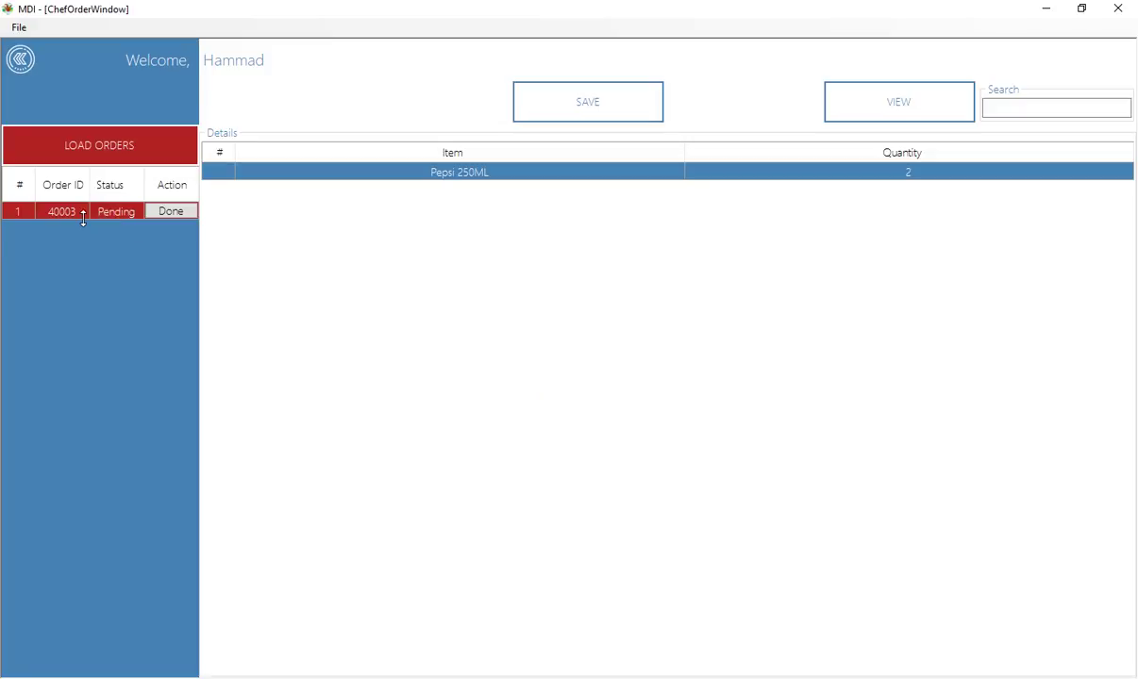
left_click(173, 212)
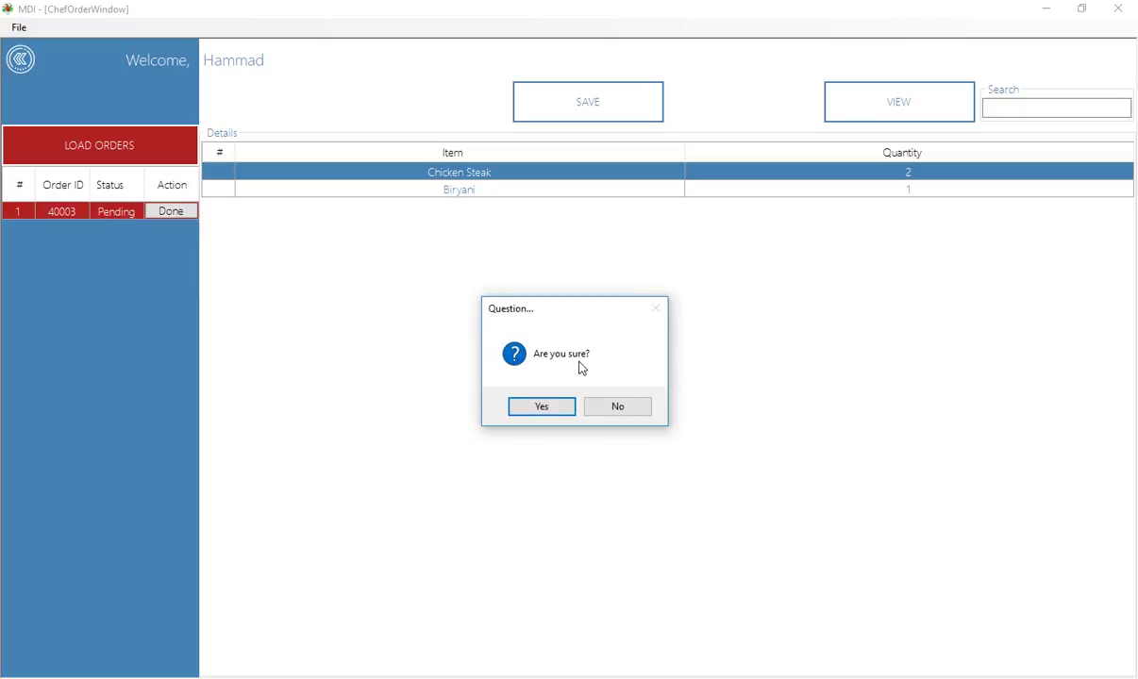
left_click(629, 411)
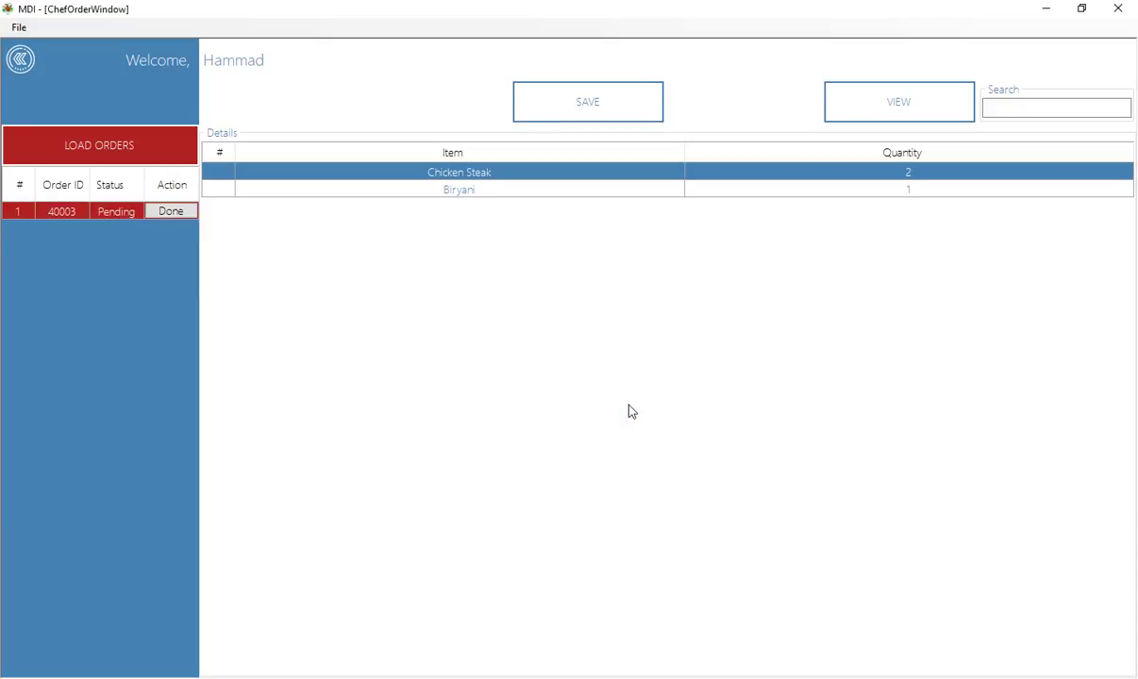
left_click(18, 67)
left_click(21, 29)
Step: Log out of the chef account, log back in as admin, and start a new order
left_click(28, 45)
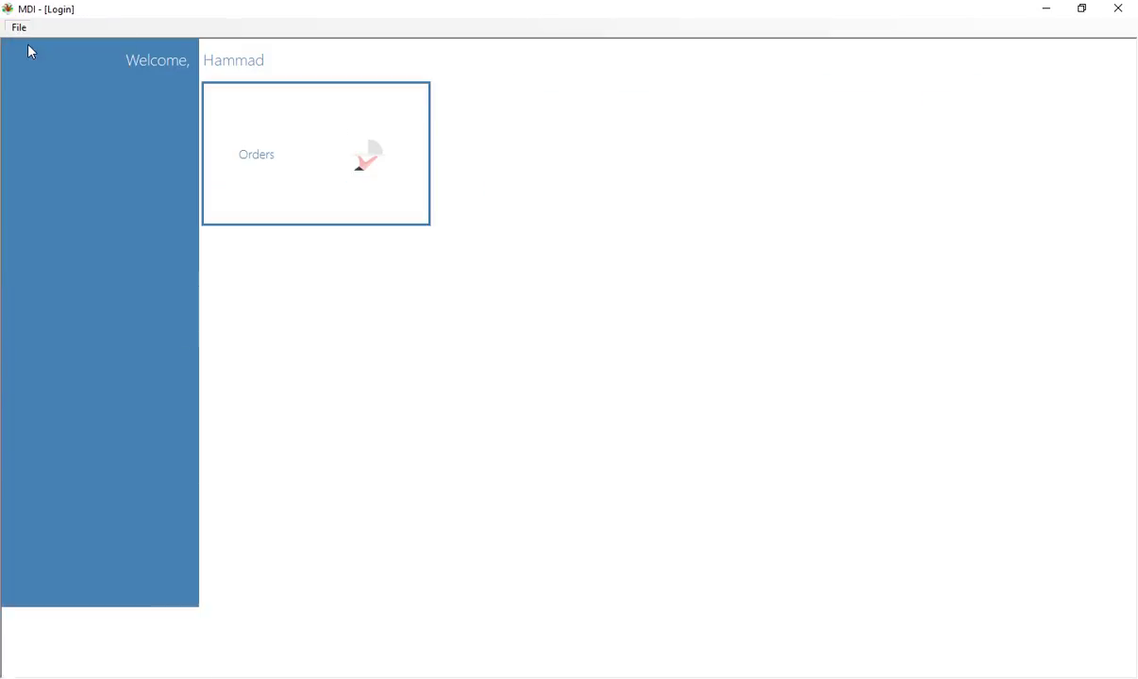
left_click(117, 377)
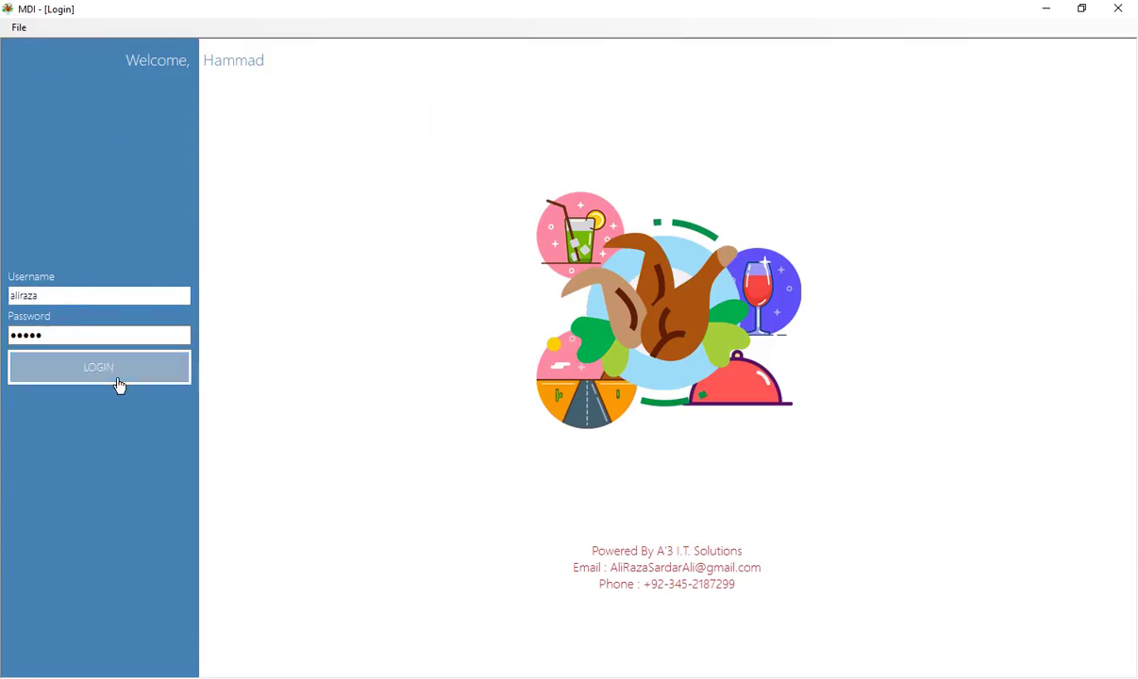
left_click(513, 266)
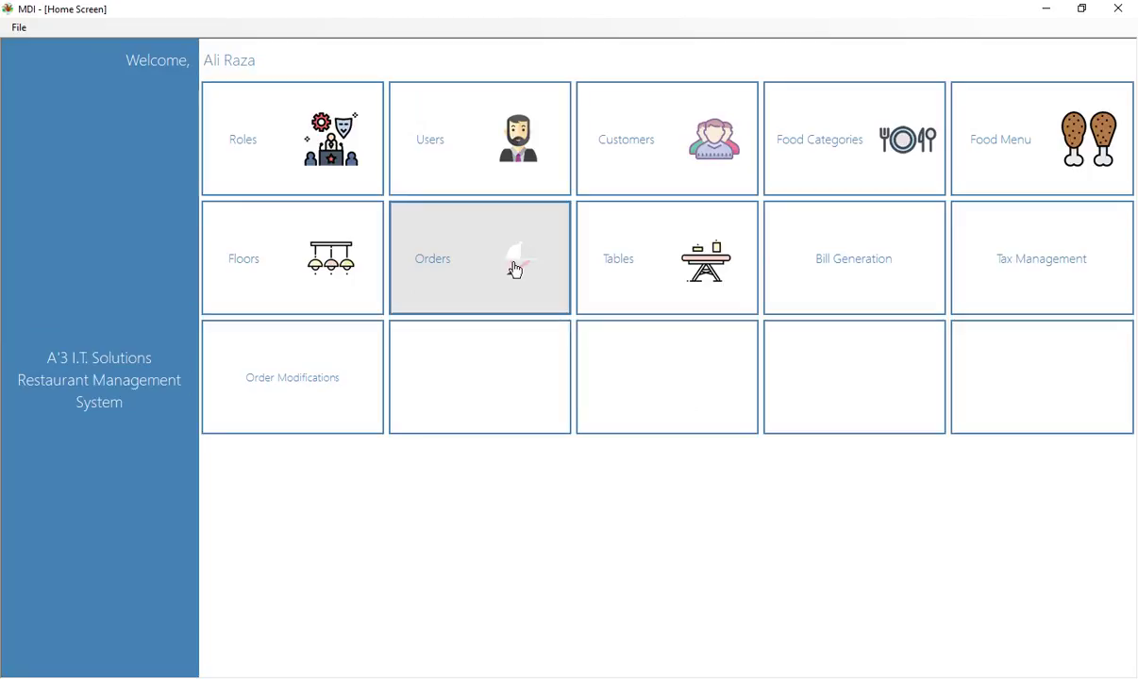
left_click(236, 112)
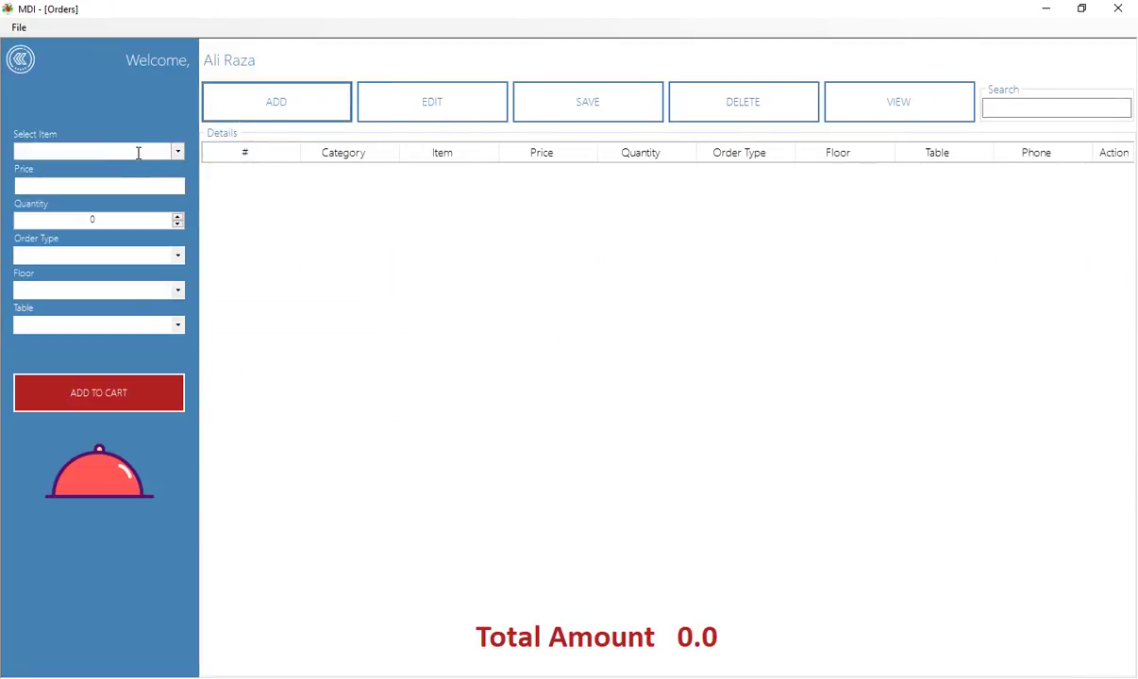
Step: Fill the order with 1 Chicken Steak, Dine-In, on Floor One
left_click(177, 151)
left_click(75, 165)
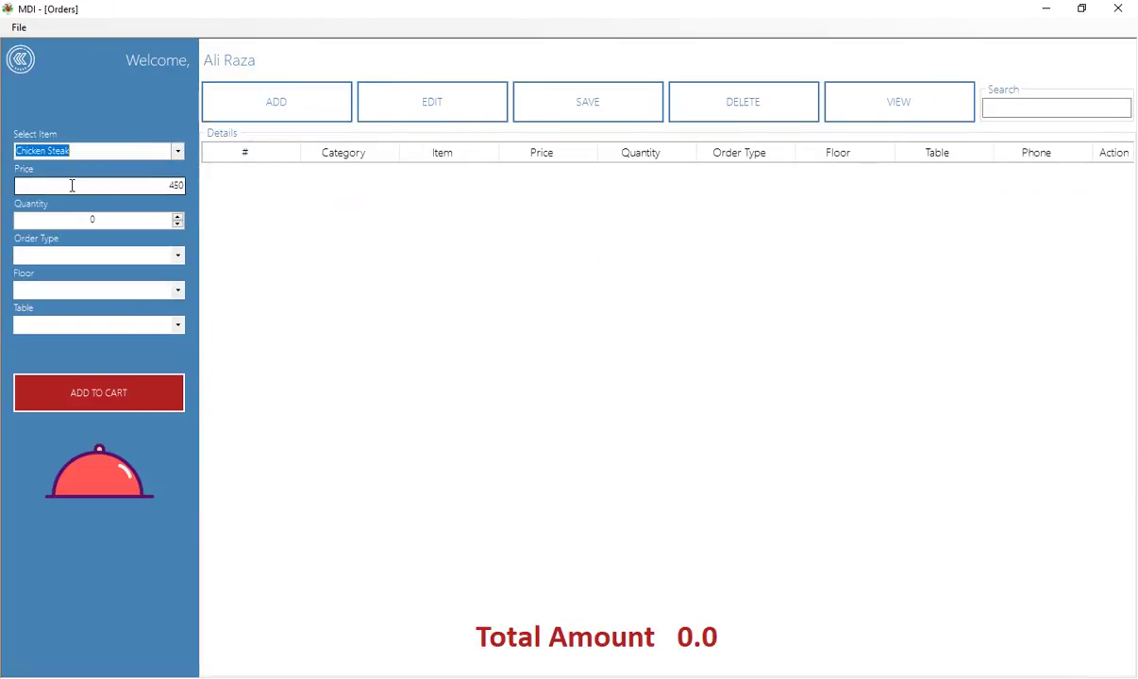
left_click(177, 215)
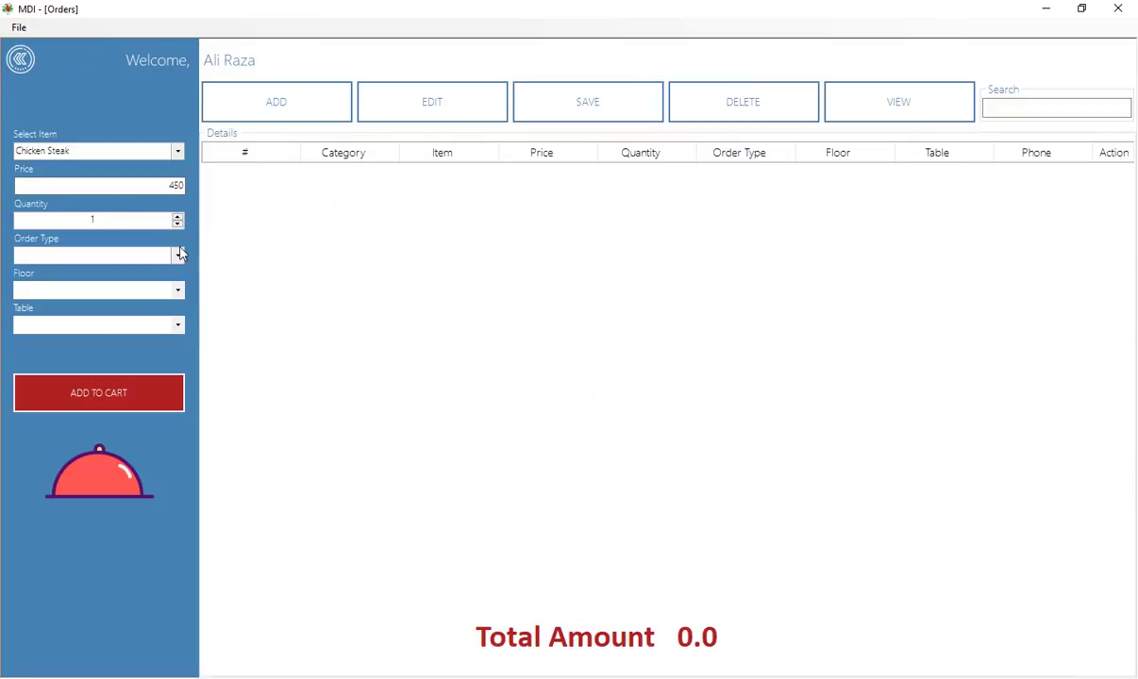
left_click(177, 255)
left_click(95, 272)
left_click(75, 290)
left_click(58, 304)
Step: Find the Table list empty, abandon the order for the home screen, and go to login
left_click(63, 330)
left_click(55, 343)
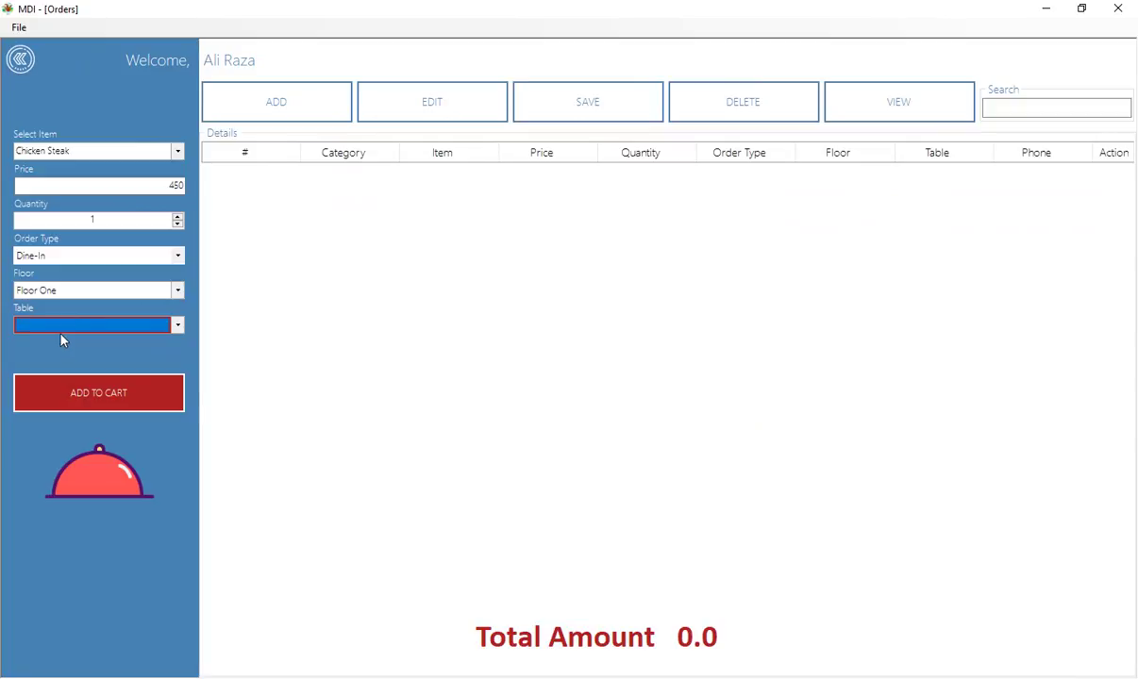
left_click(66, 329)
left_click(46, 341)
left_click(66, 327)
left_click(55, 346)
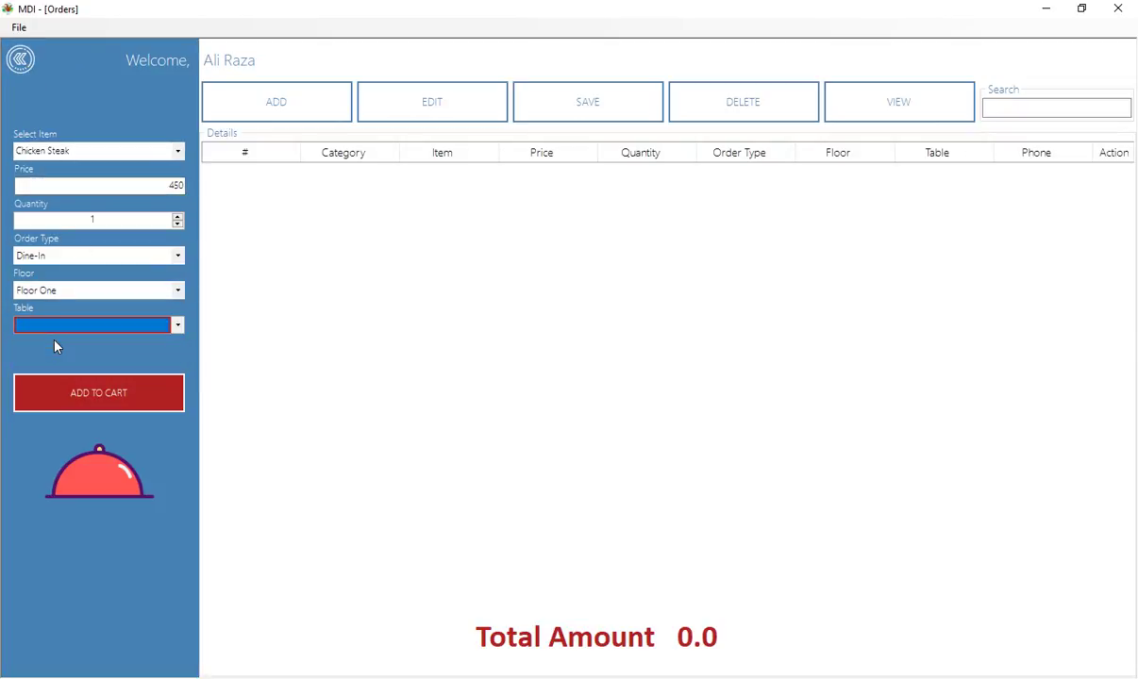
left_click(23, 62)
left_click(295, 186)
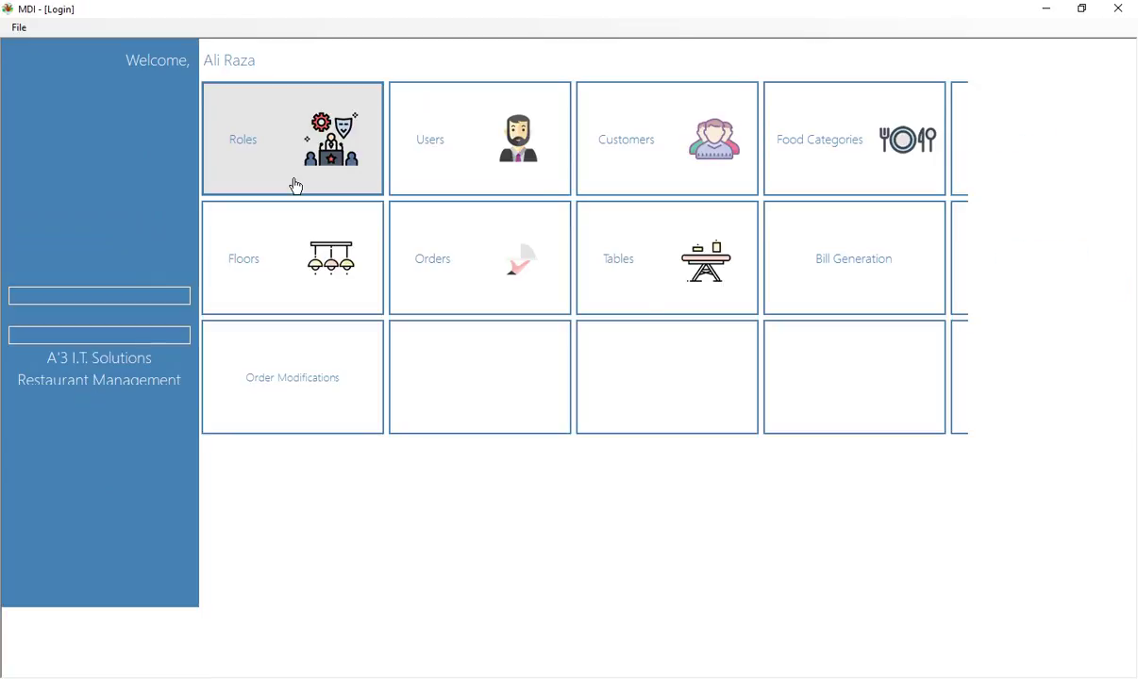
Step: Log in as the chef, mark the last pending order done, and leave the orders window
type("hamma")
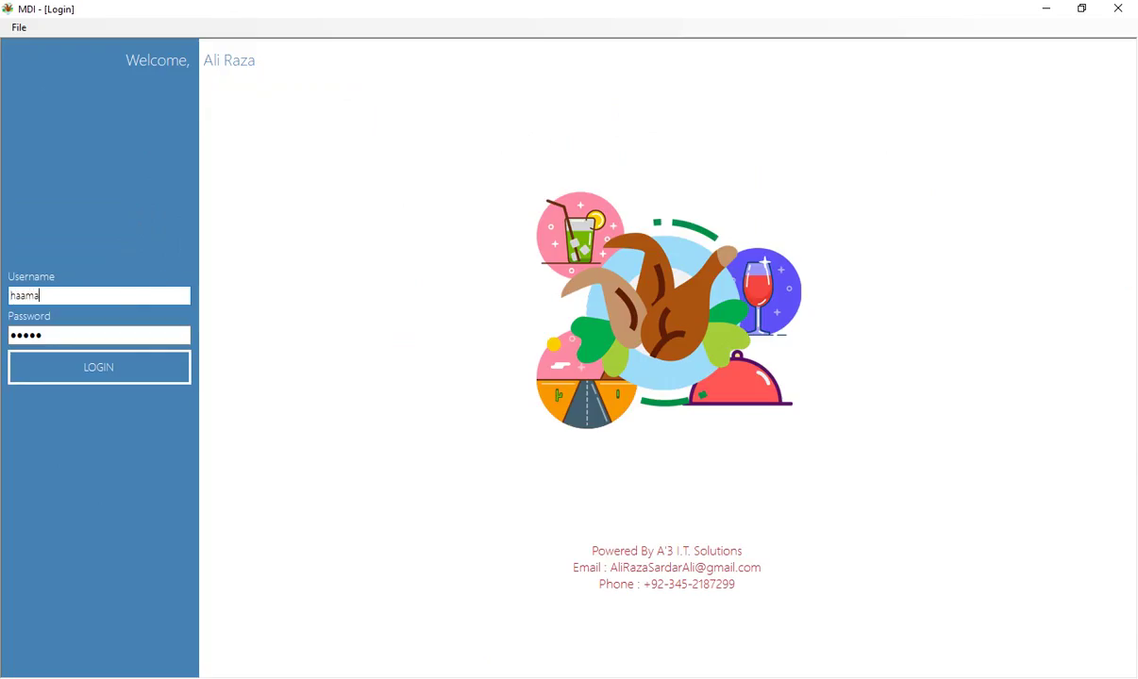
type("m")
key("Return")
left_click(369, 196)
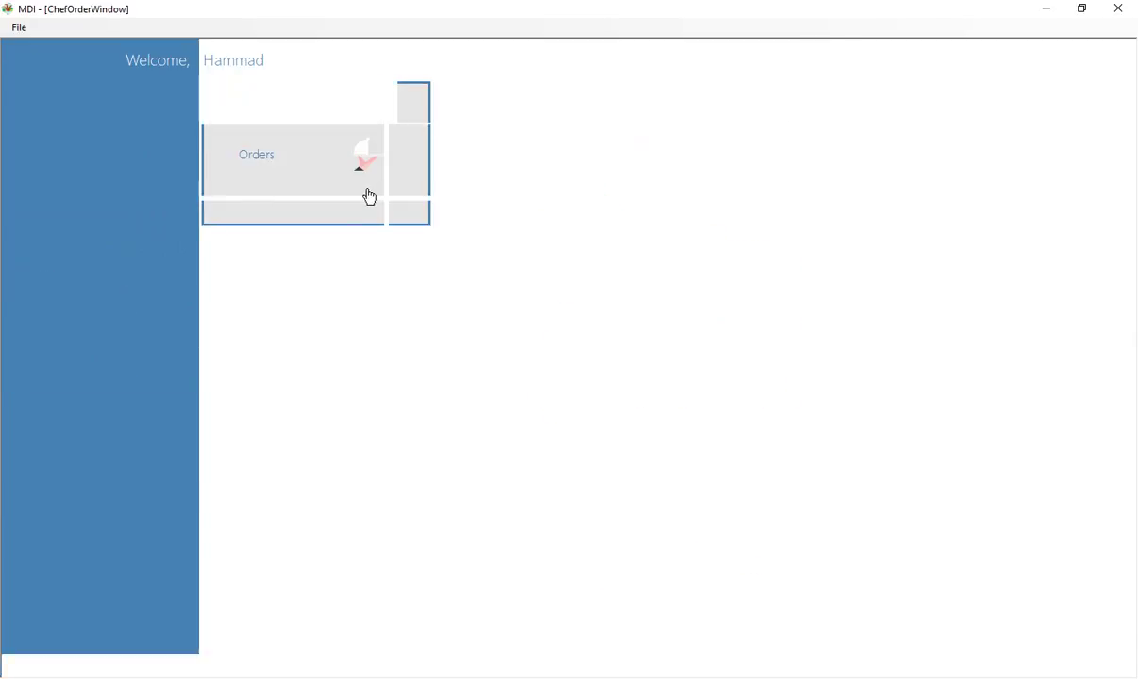
left_click(104, 211)
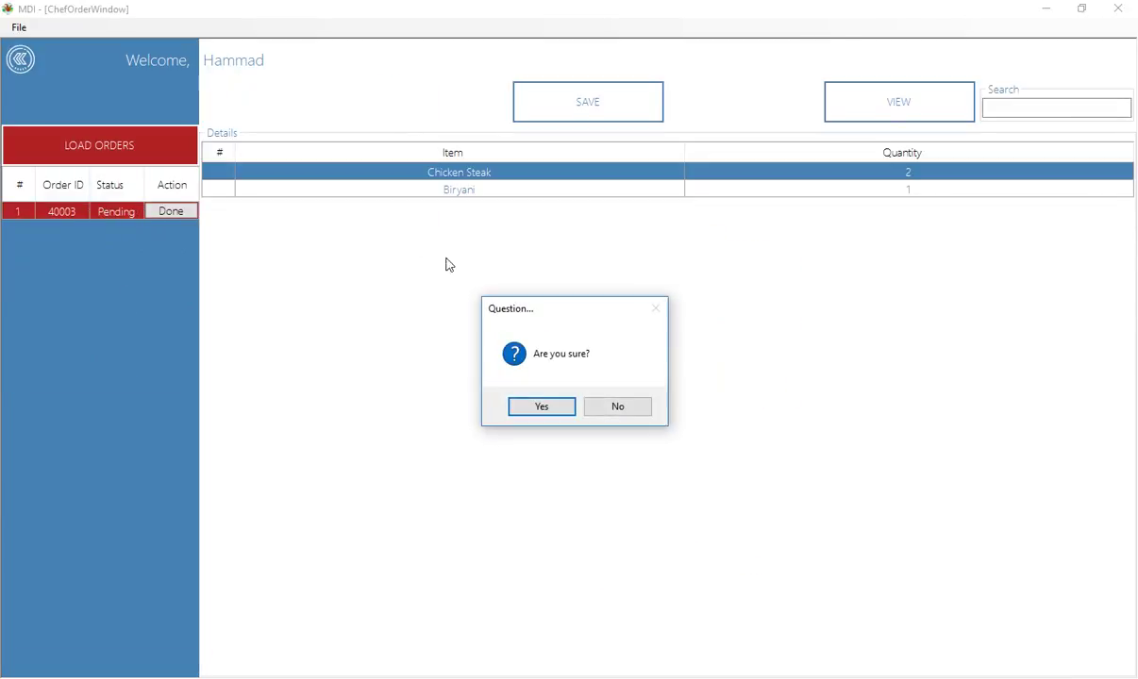
left_click(551, 408)
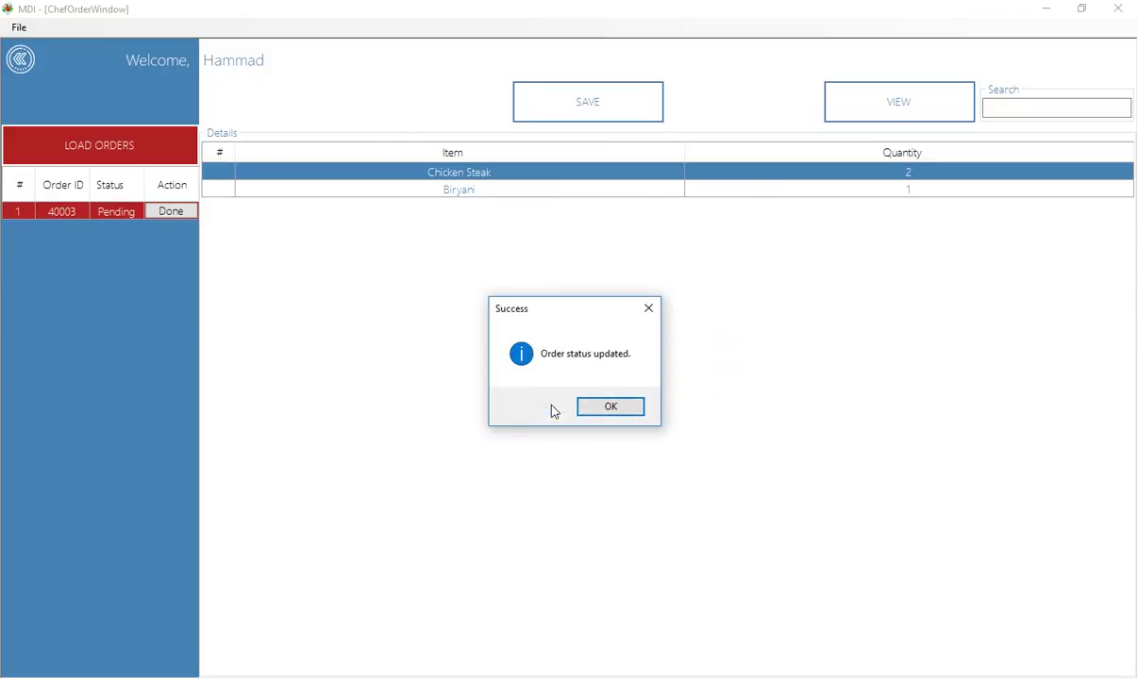
left_click(590, 407)
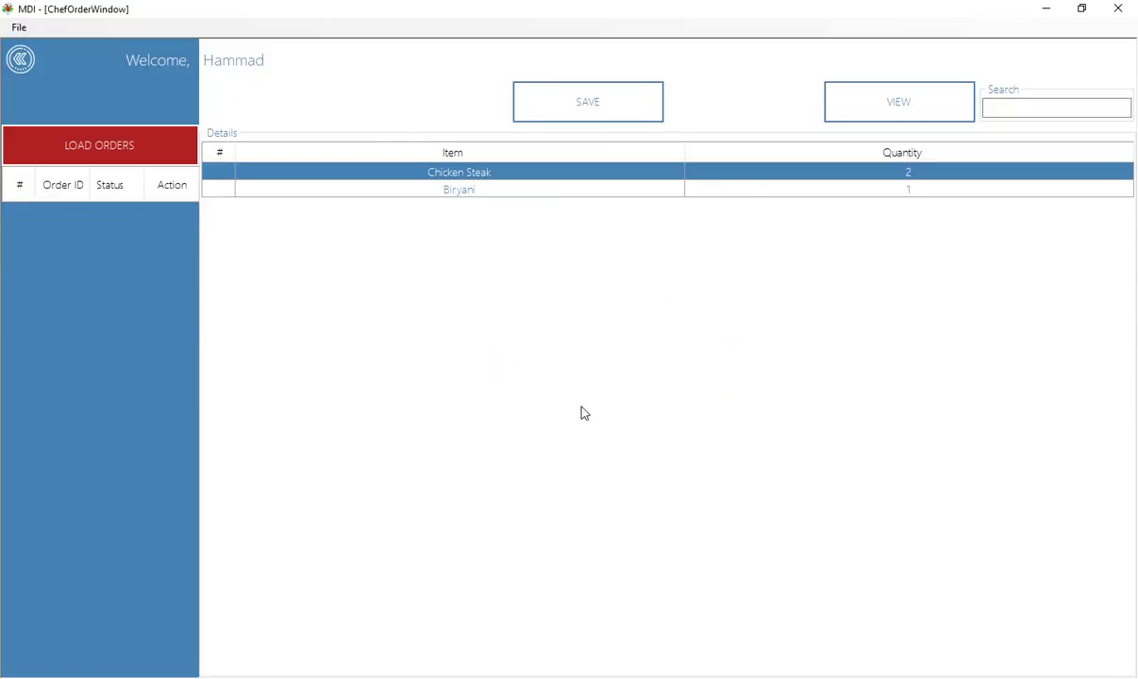
left_click(20, 59)
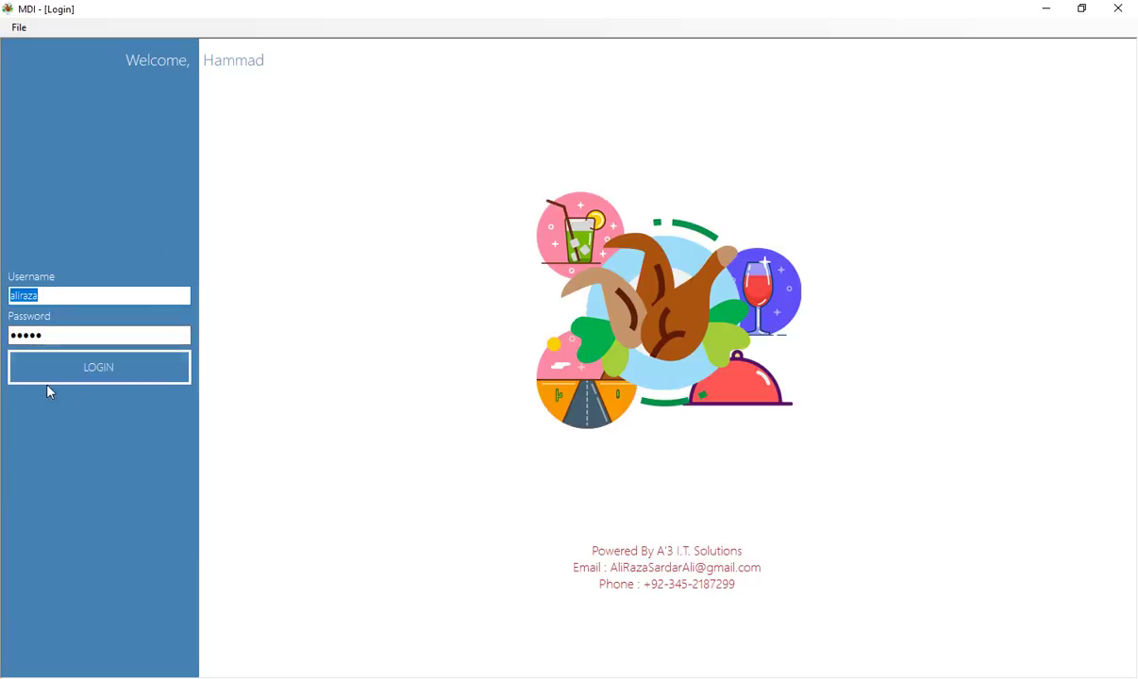
Step: As admin, load the Bill Generation order for Inclusive tax, Dine-In, Floor One, Table 1
left_click(155, 378)
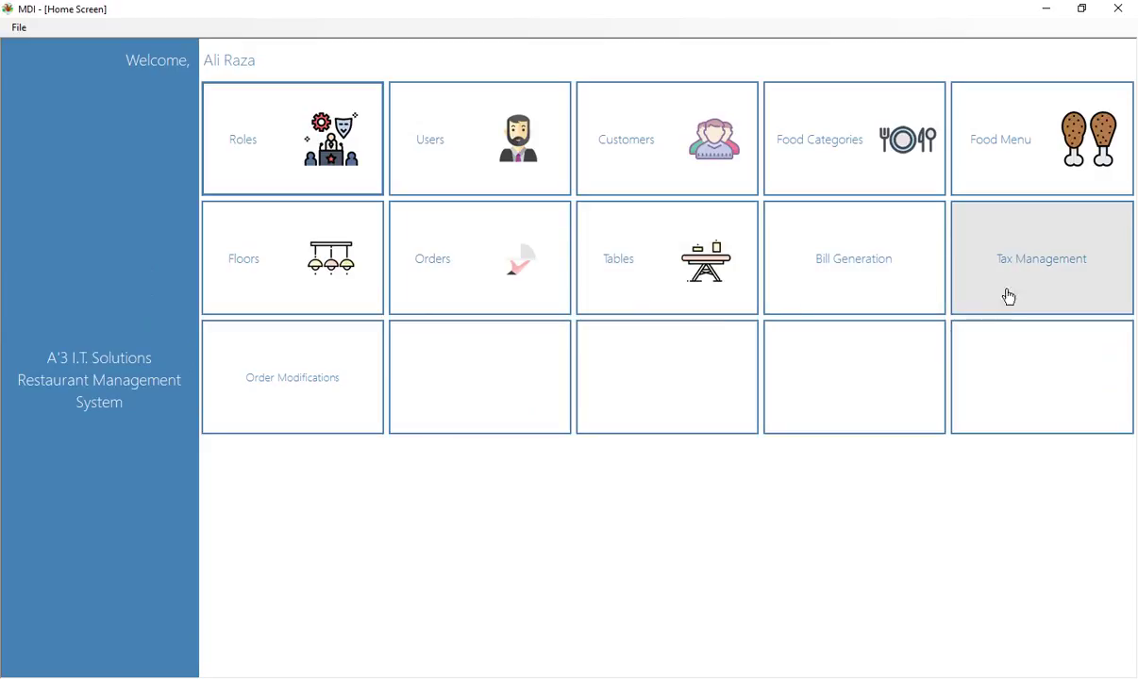
left_click(880, 295)
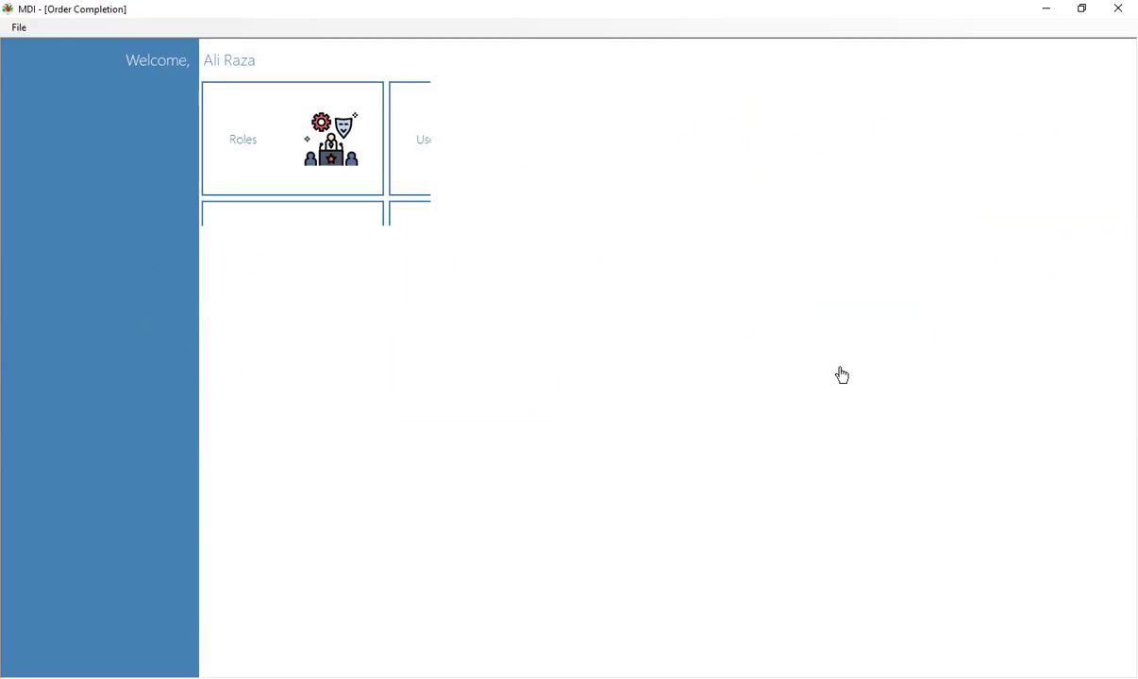
left_click(84, 111)
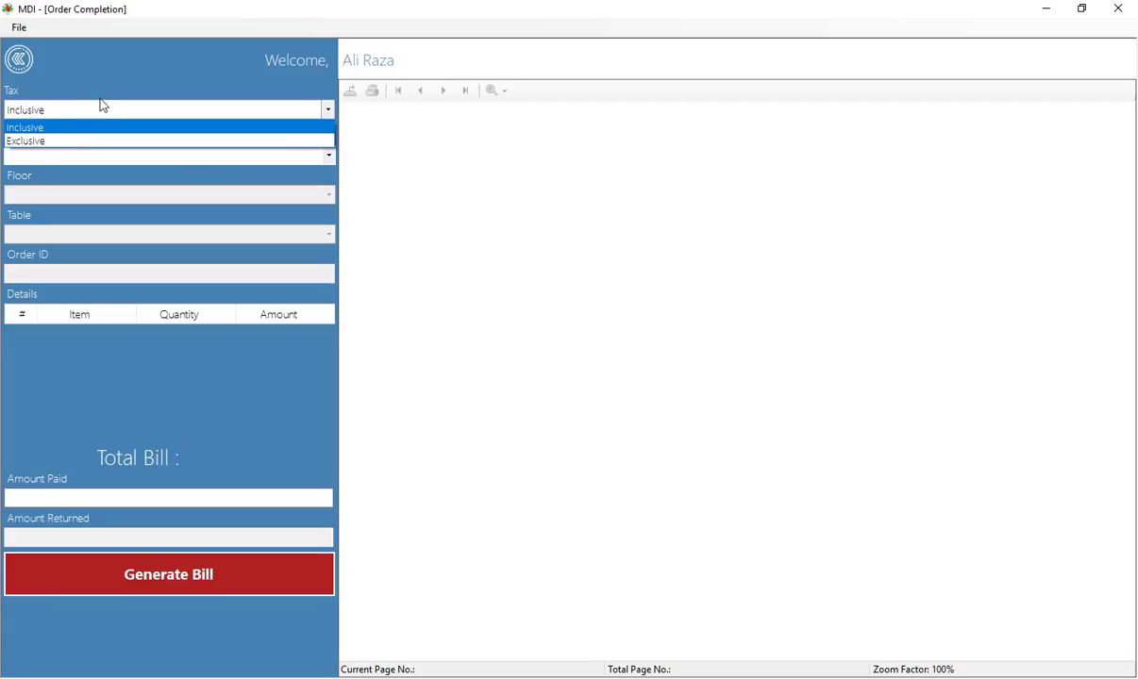
left_click(101, 106)
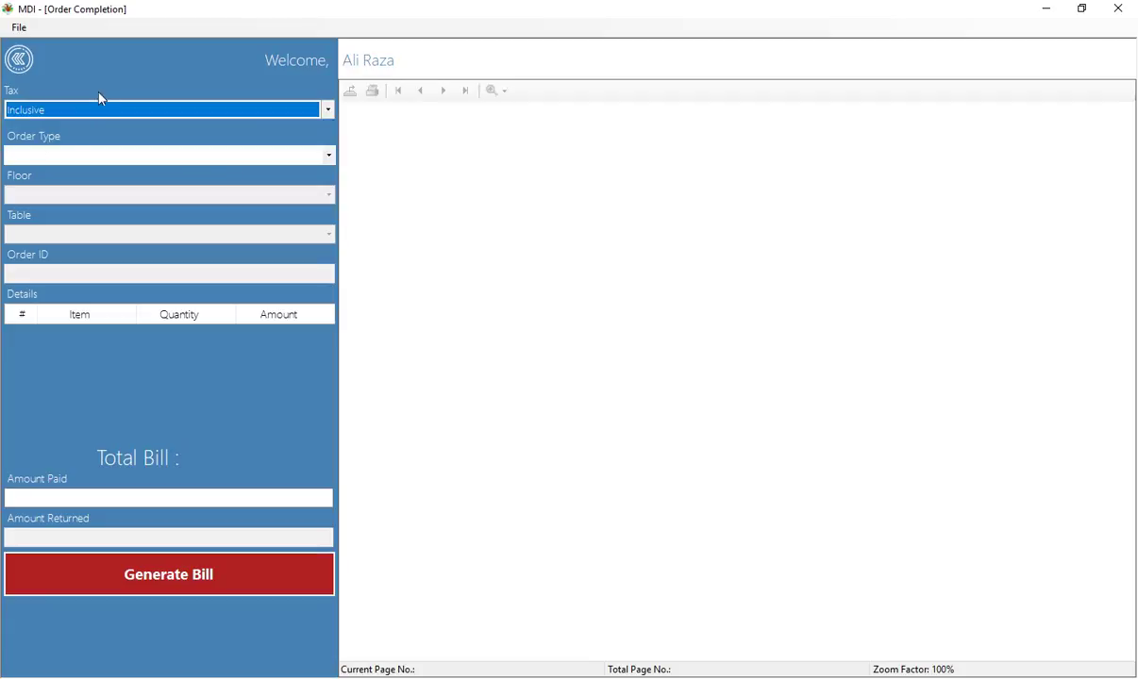
left_click(69, 157)
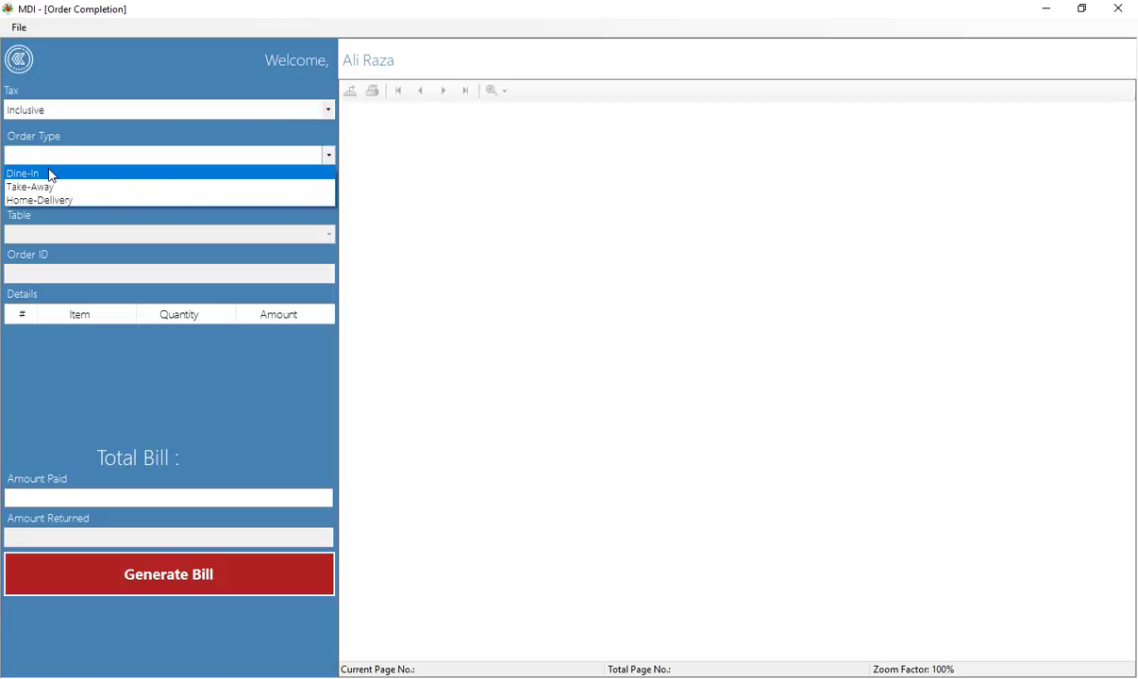
left_click(50, 175)
left_click(43, 192)
left_click(34, 226)
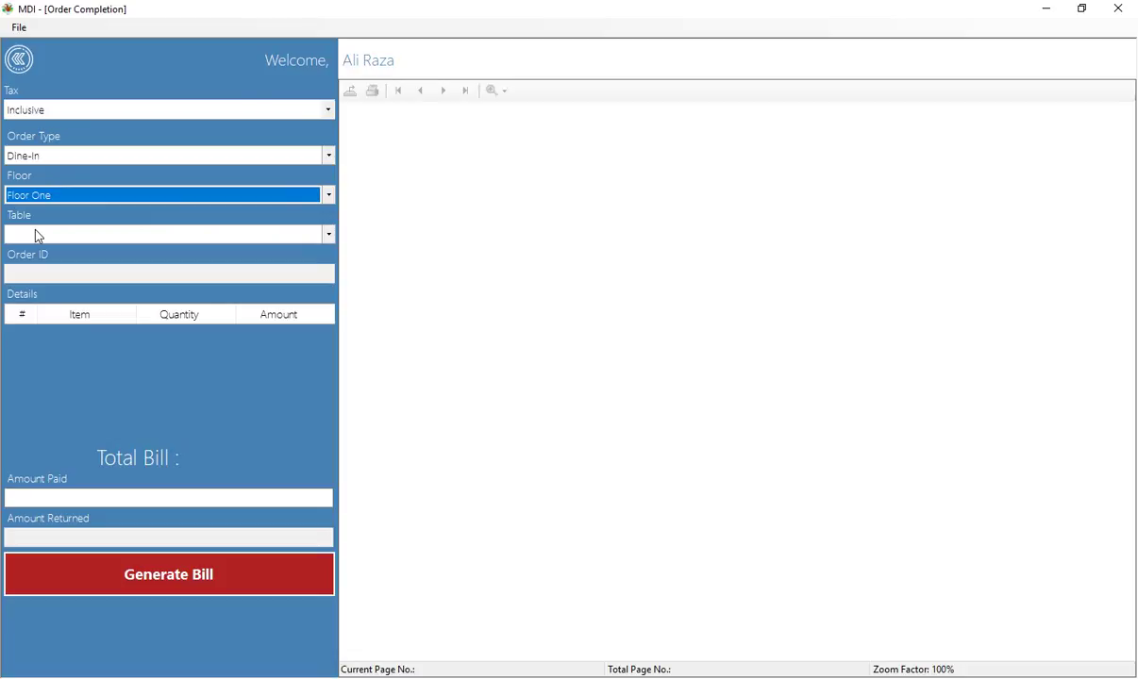
left_click(36, 236)
left_click(25, 252)
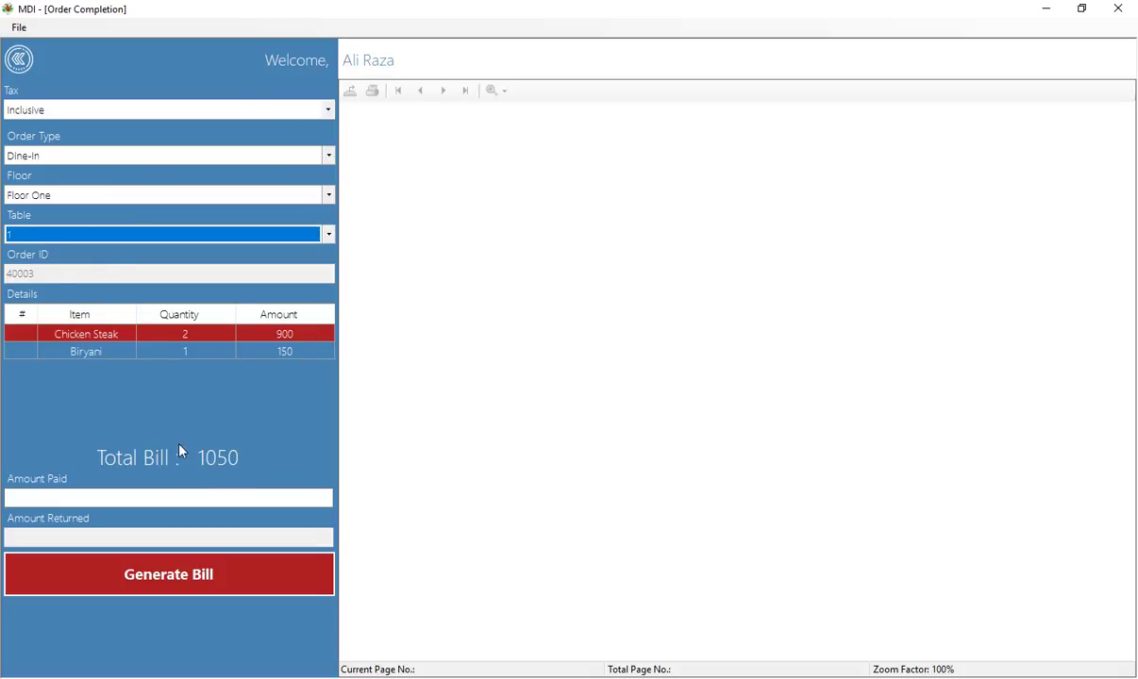
Step: Enter 1100 as the amount paid and generate the bill
left_click(111, 497)
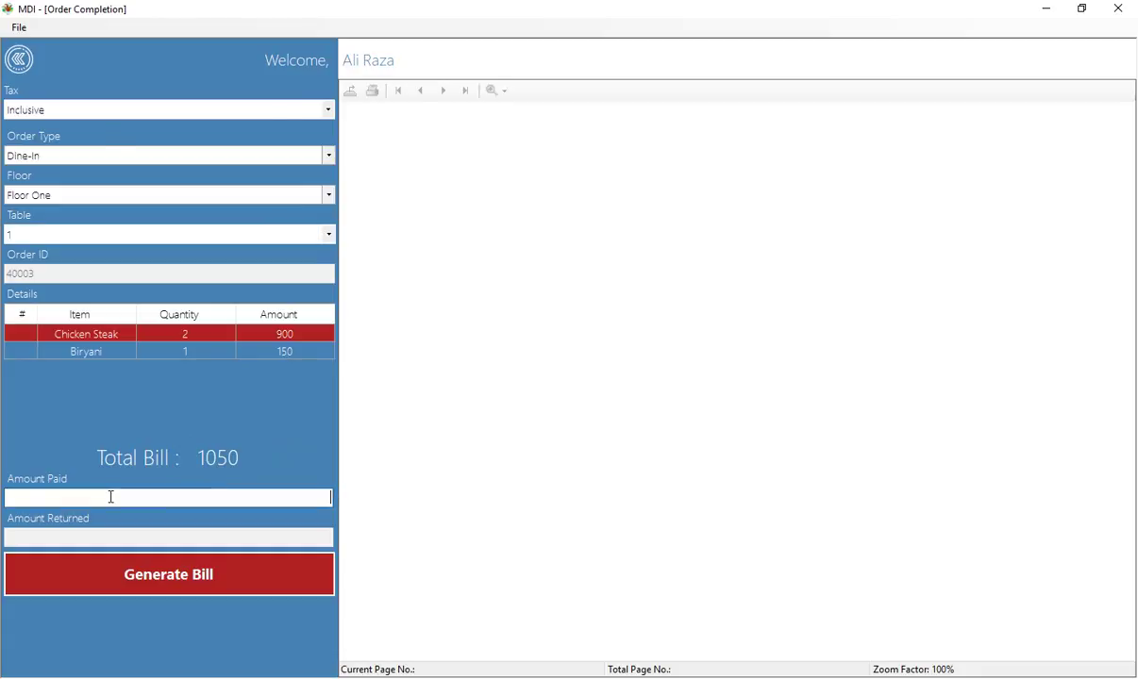
type("1100")
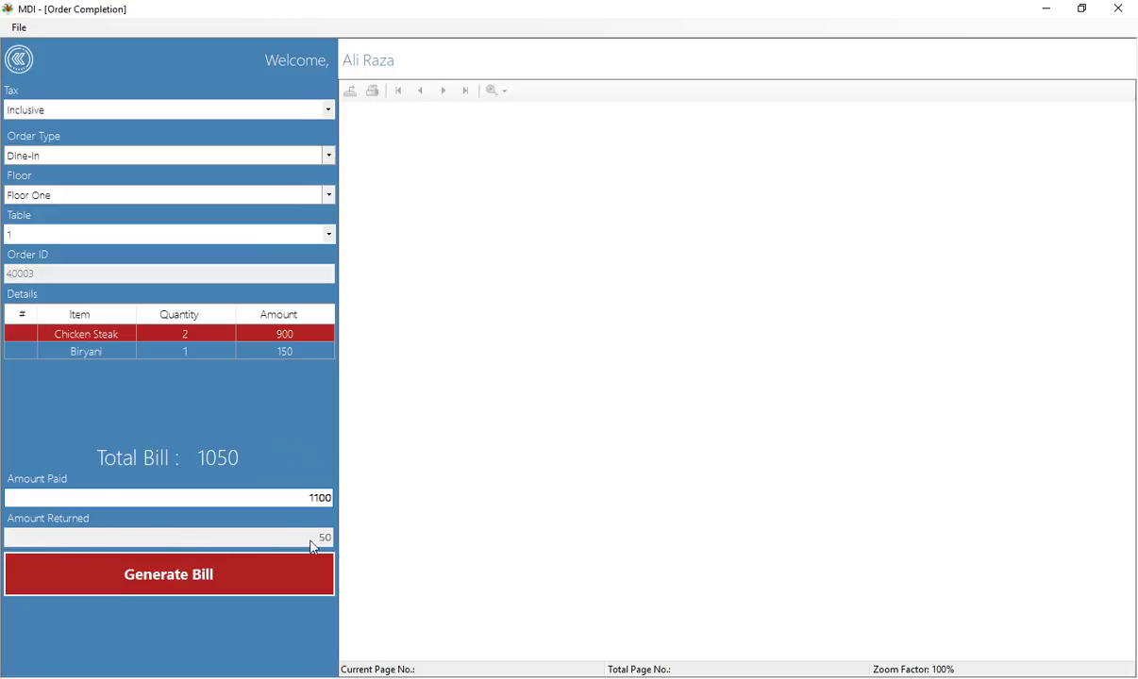
left_click(249, 587)
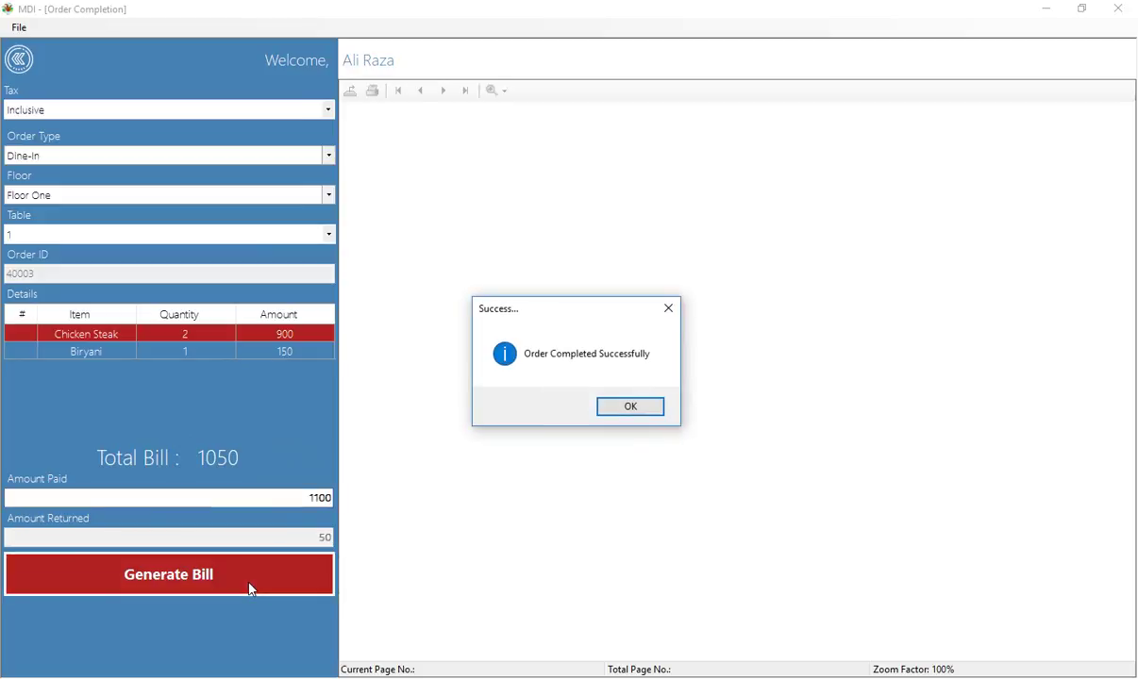
Step: Dismiss the completion message and check the bill preview's Rs 126 tax and Rs 1,050 total
left_click(639, 410)
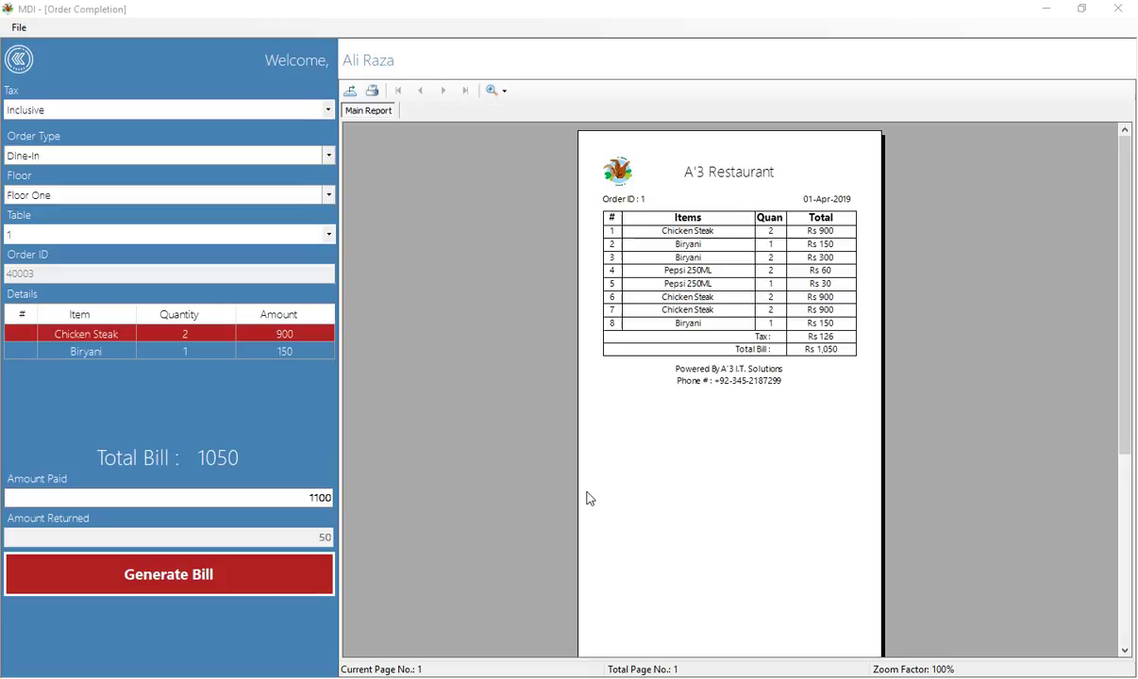
left_click(823, 351)
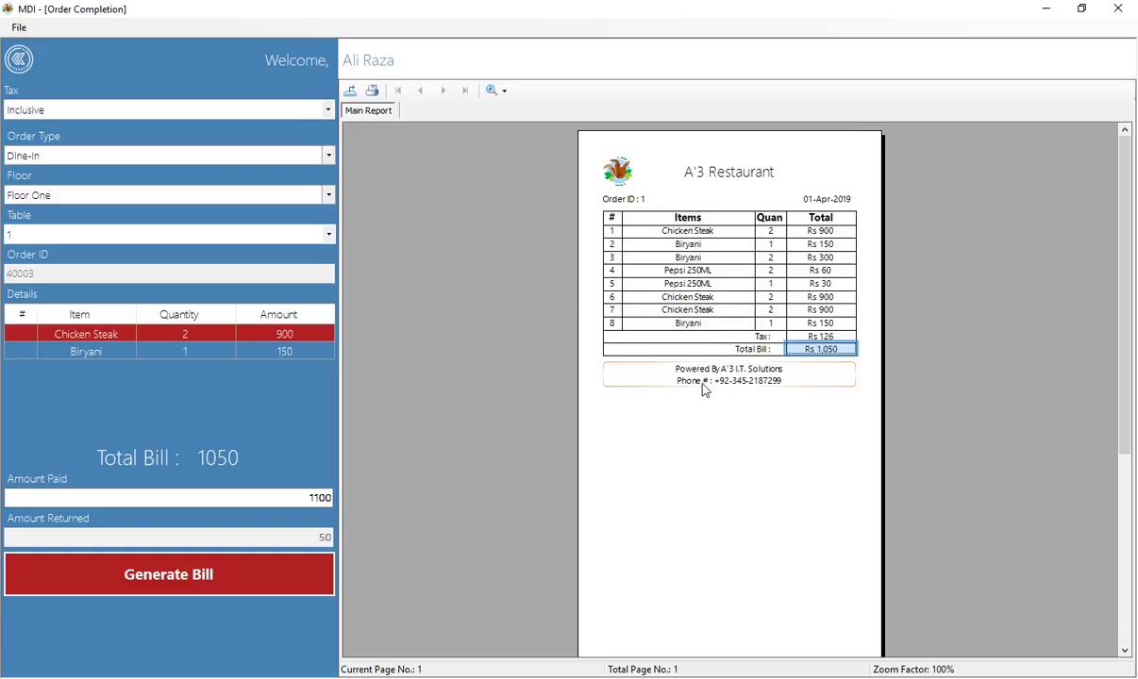
left_click(19, 63)
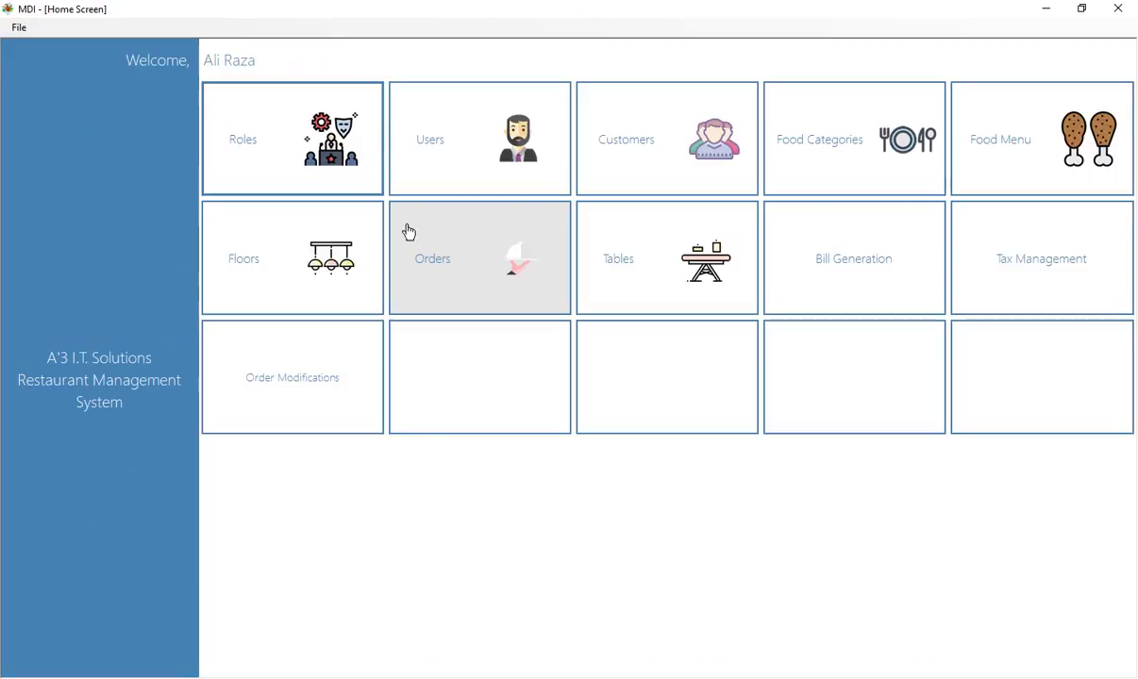
left_click(1011, 281)
left_click(935, 109)
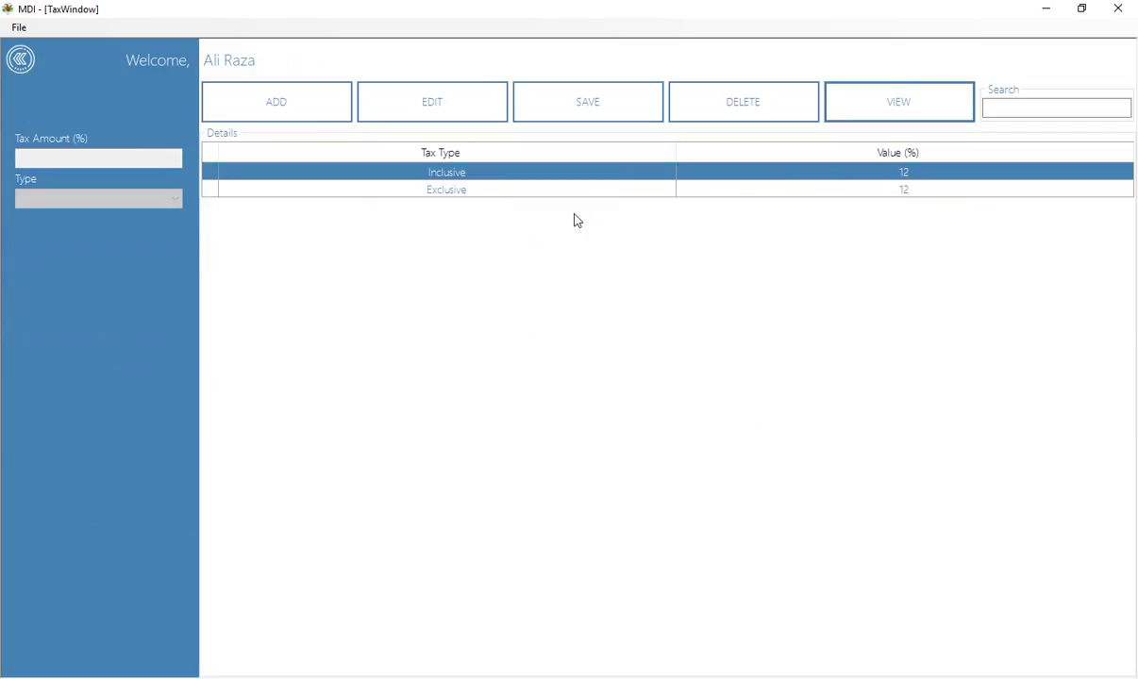
left_click(20, 63)
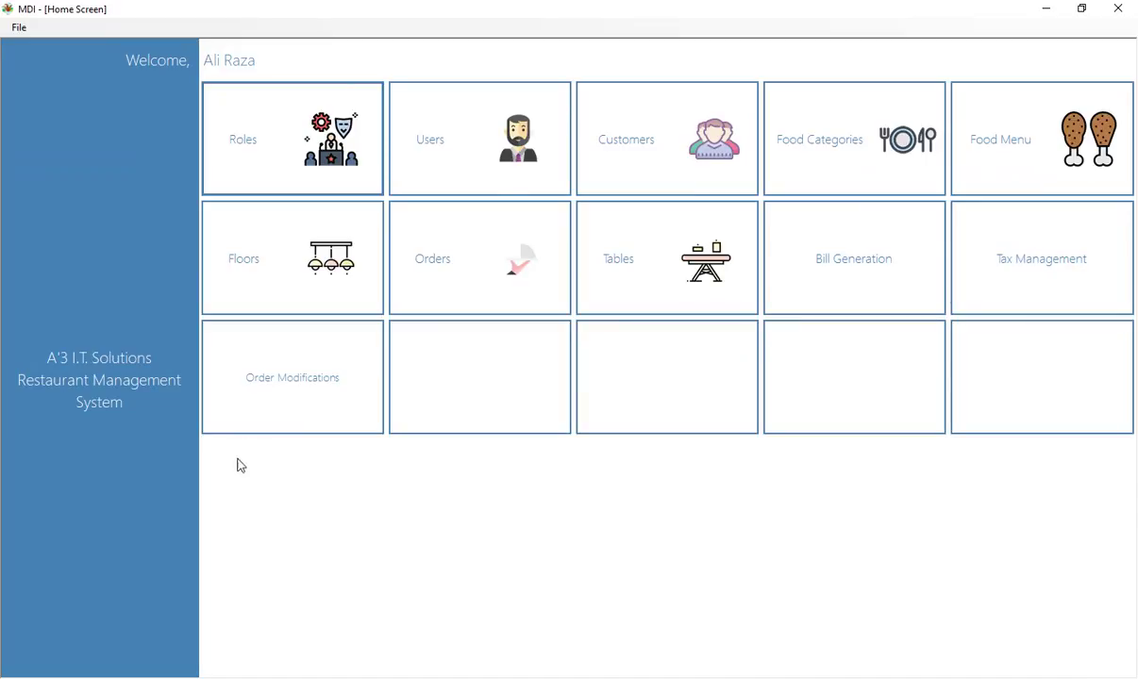
left_click(291, 400)
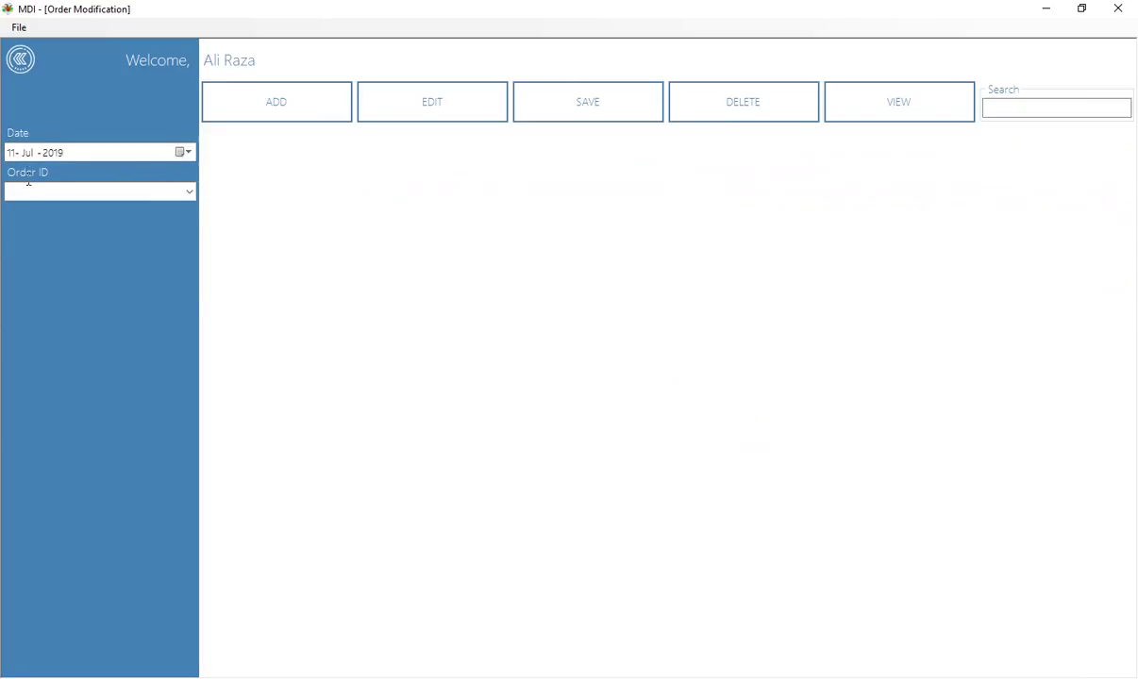
left_click(192, 191)
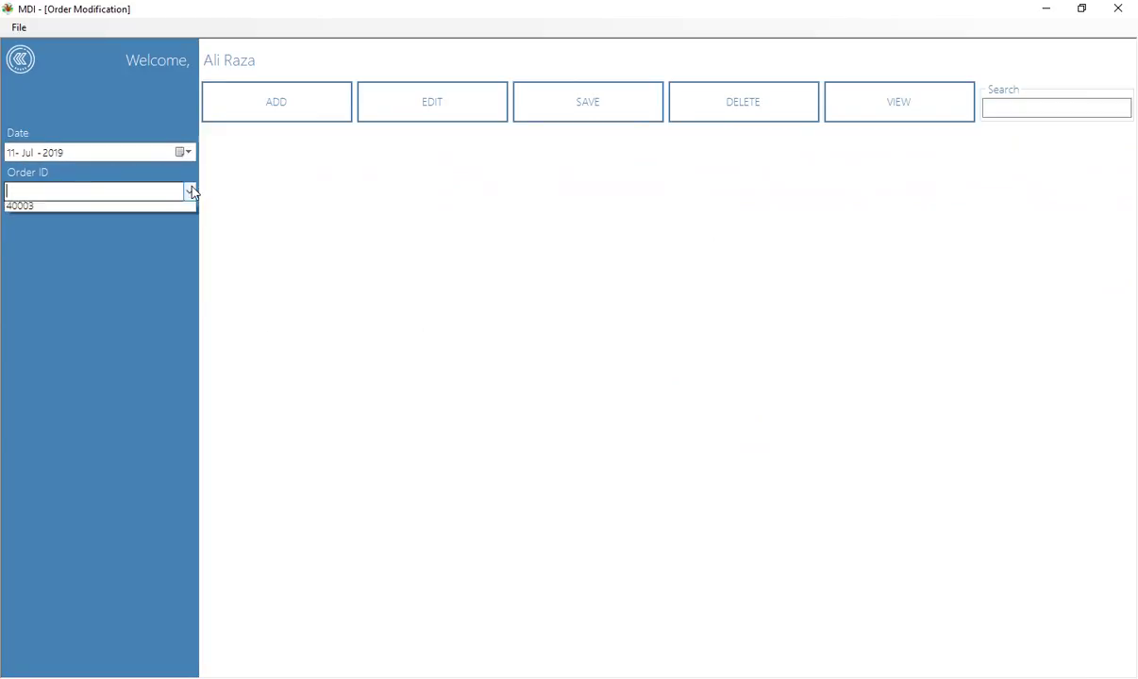
left_click(95, 208)
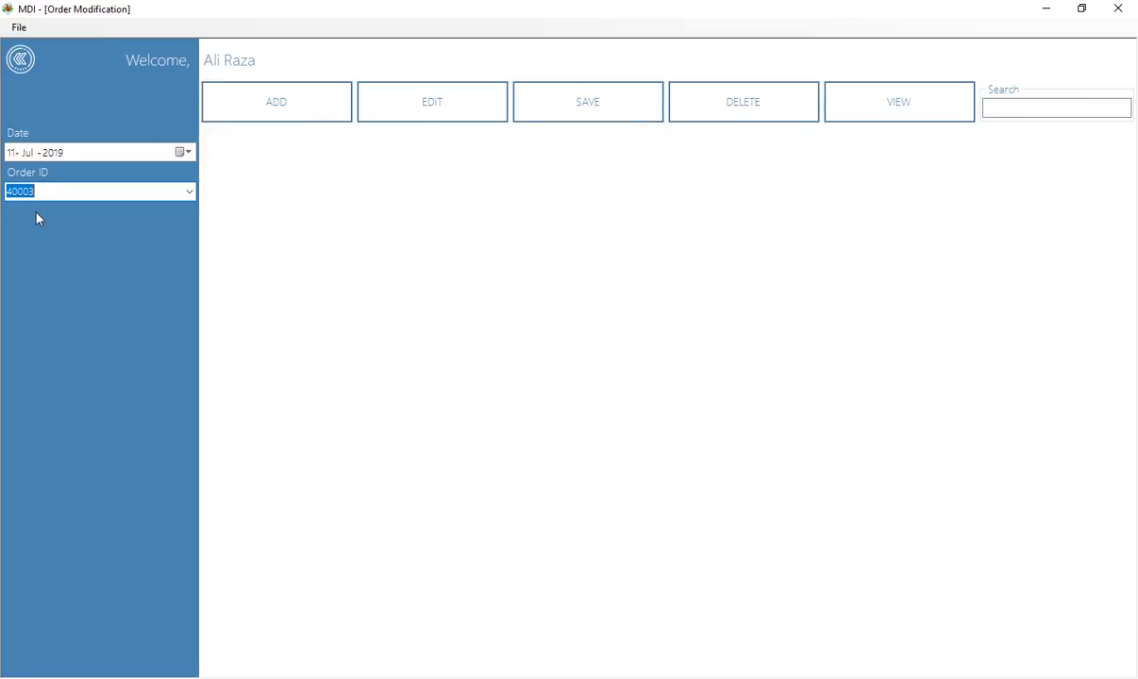
left_click(24, 61)
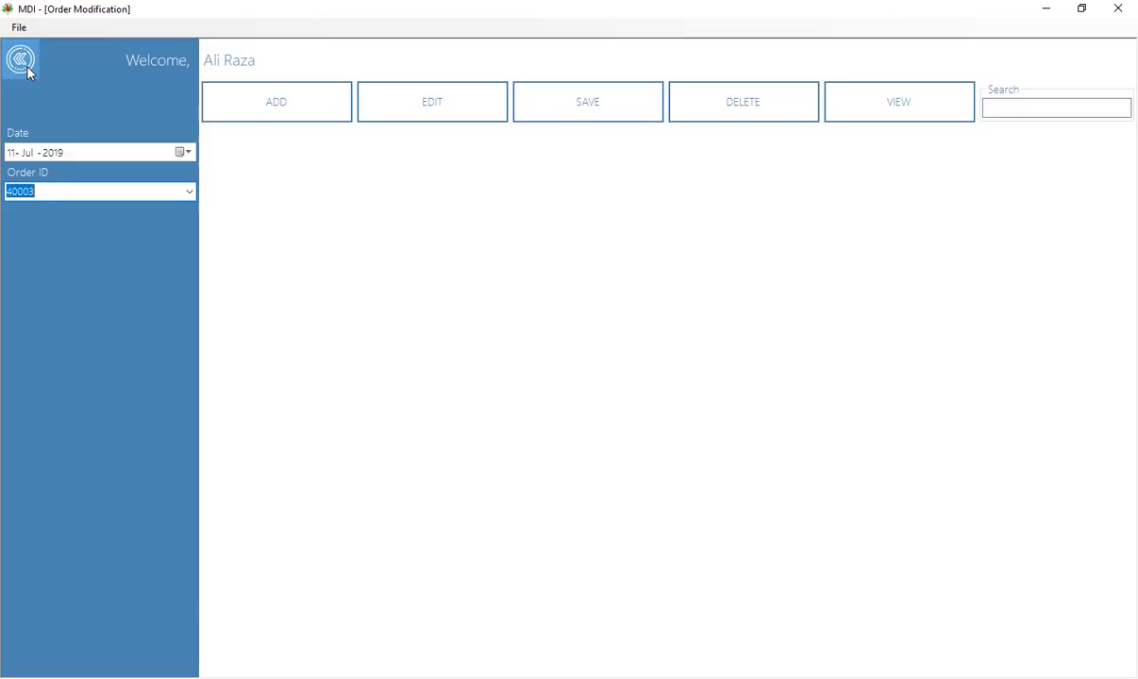